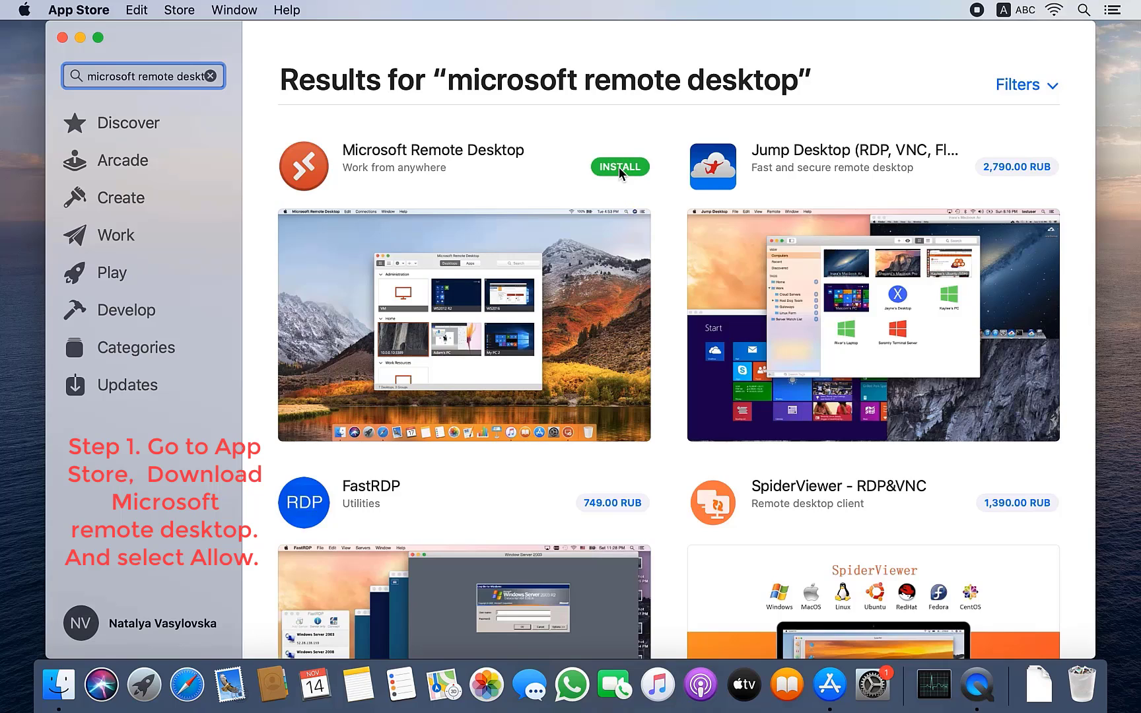
Install Microsoft Remote Desktop from the App Store, launch it, and allow its notifications
click(618, 166)
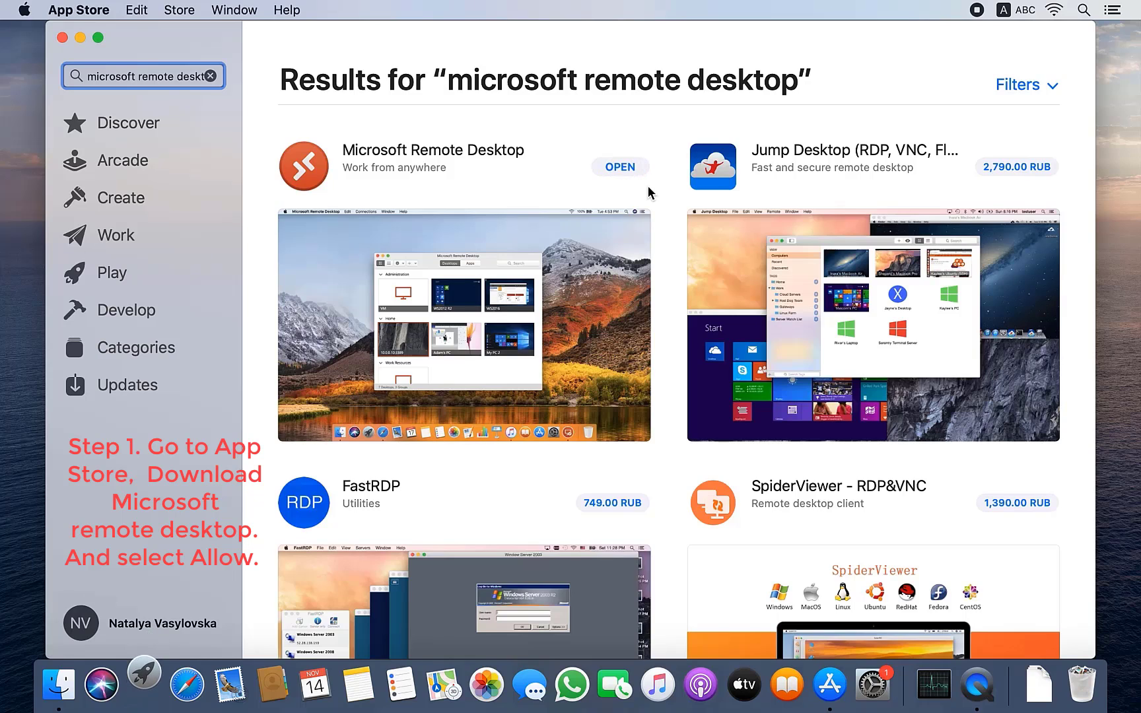
click(619, 173)
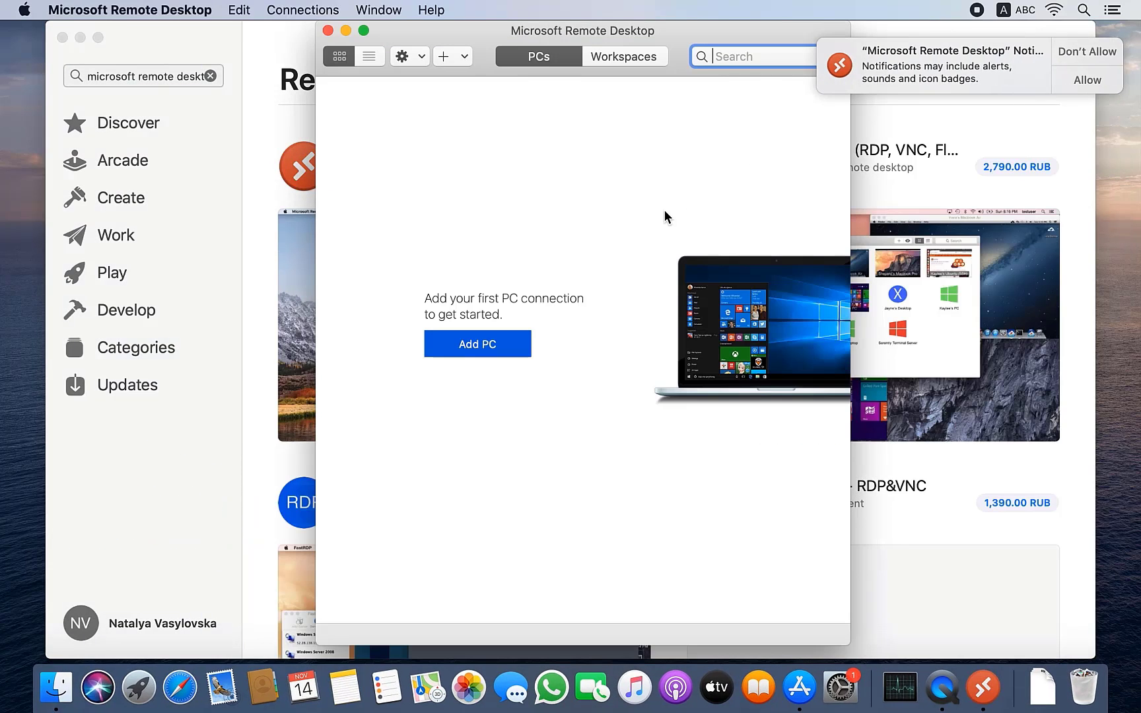
click(1079, 81)
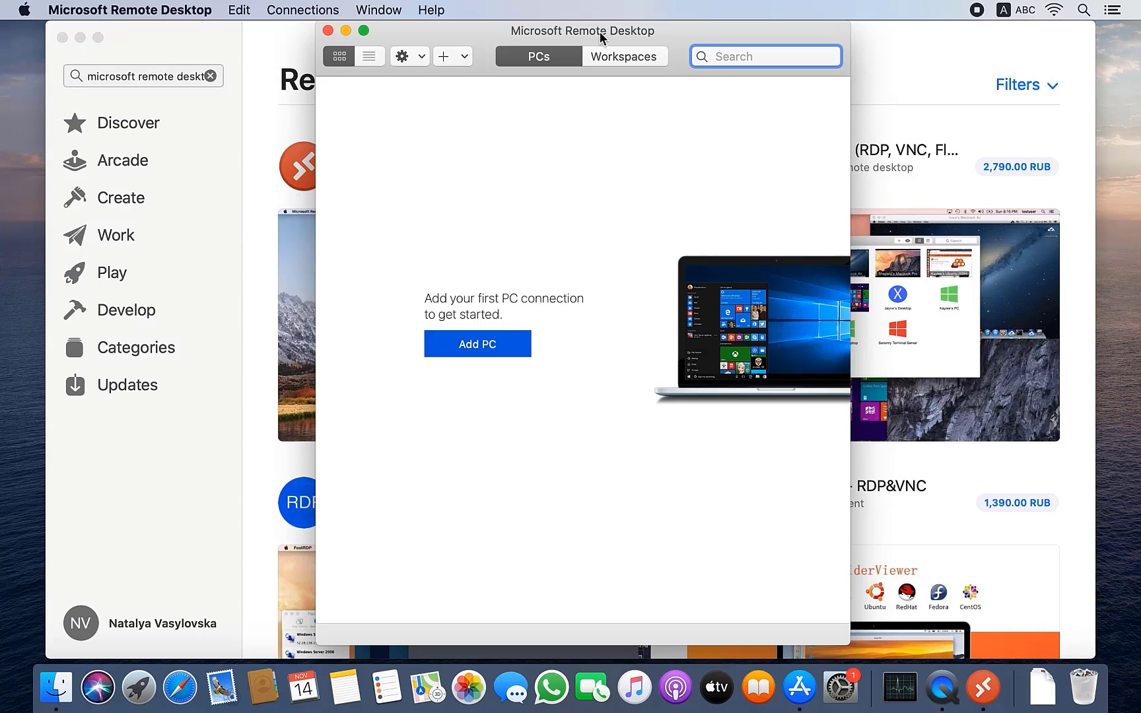
click(581, 33)
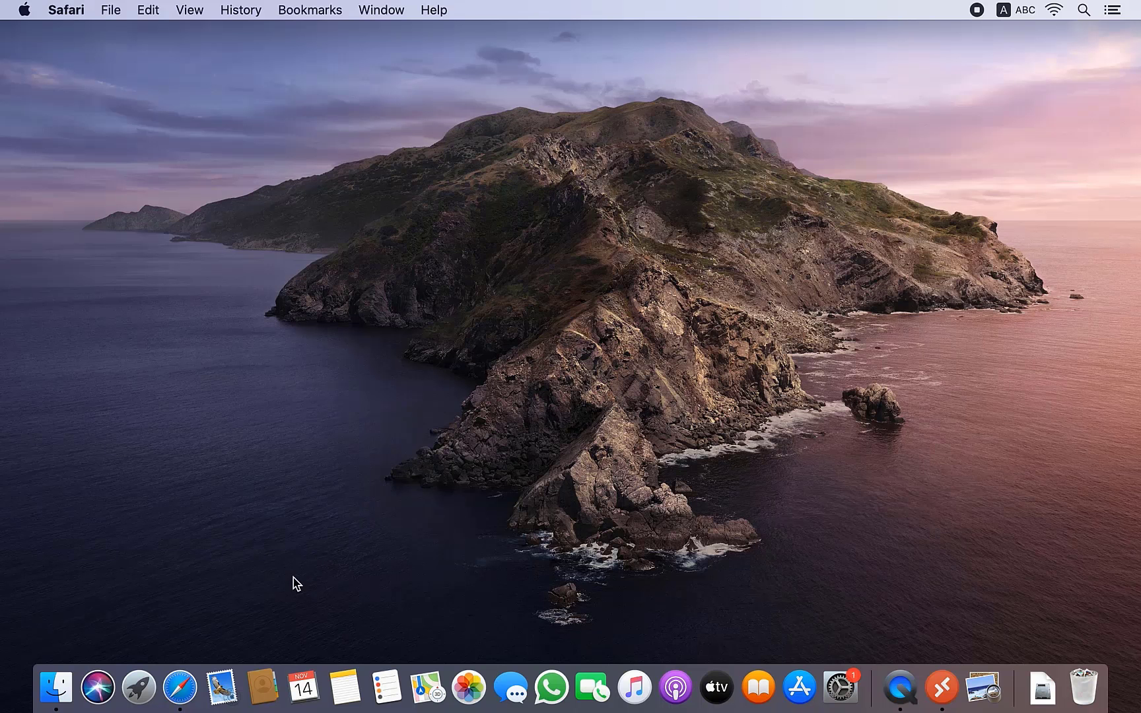
Switch to Safari and go to portal.azure.com
click(179, 687)
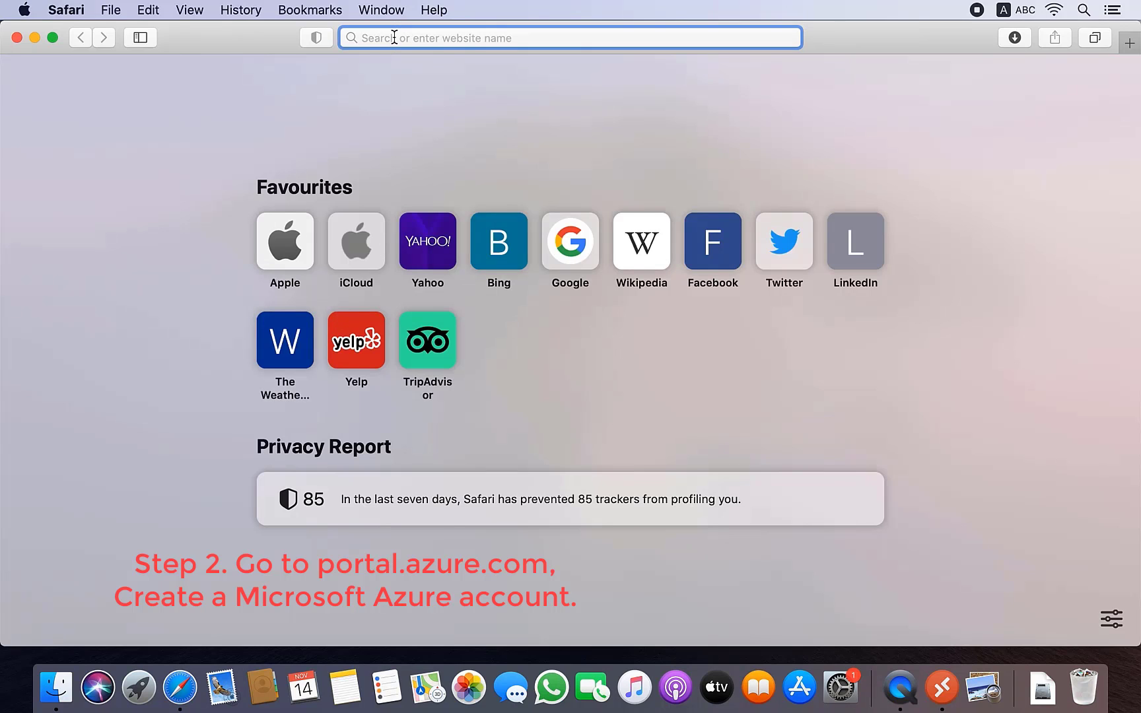
text(portal.)
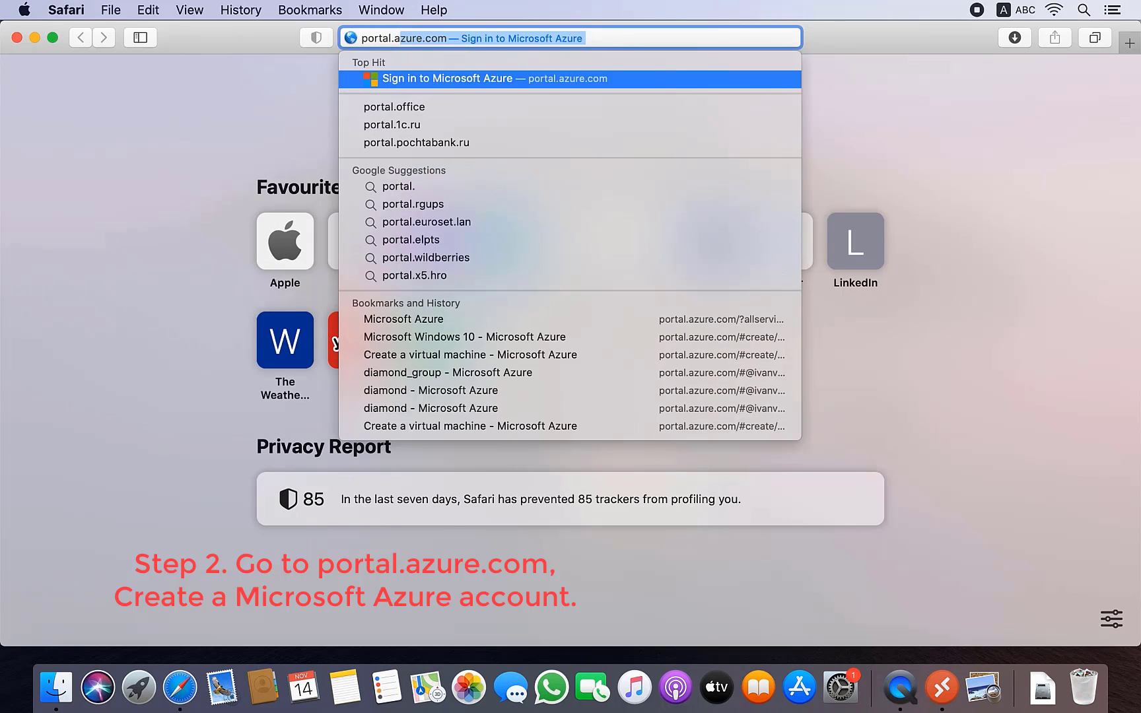
text(azure.com)
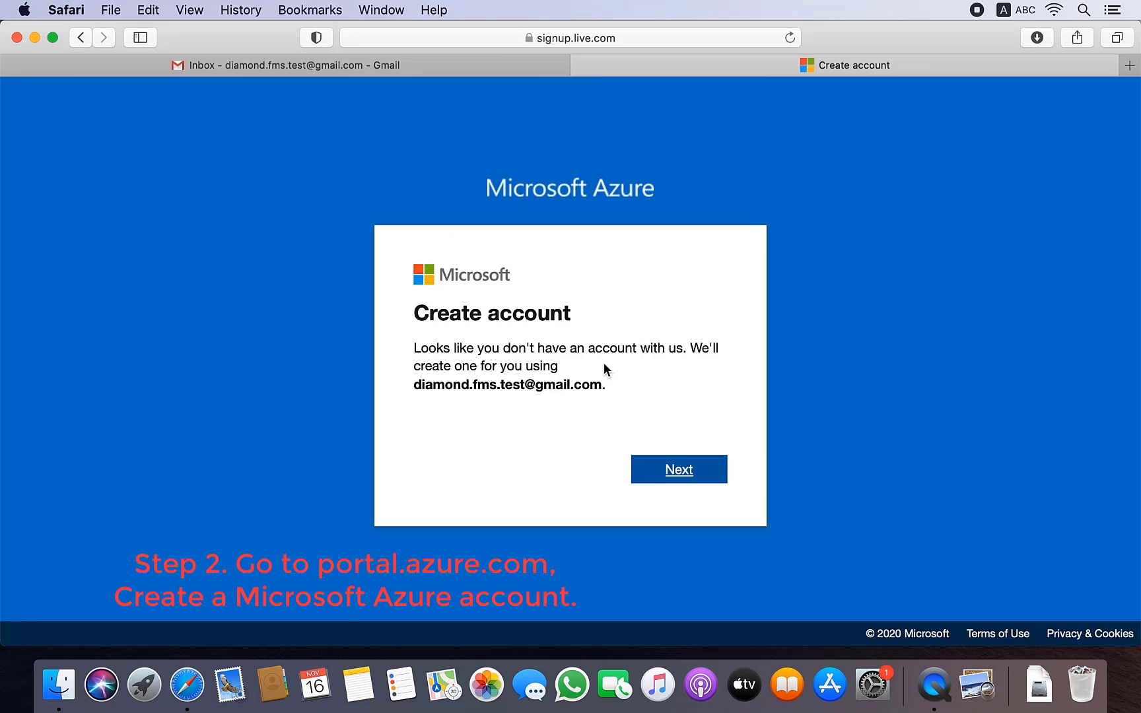
Proceed with creating the Microsoft account for the given e-mail and enter a new account password
click(680, 478)
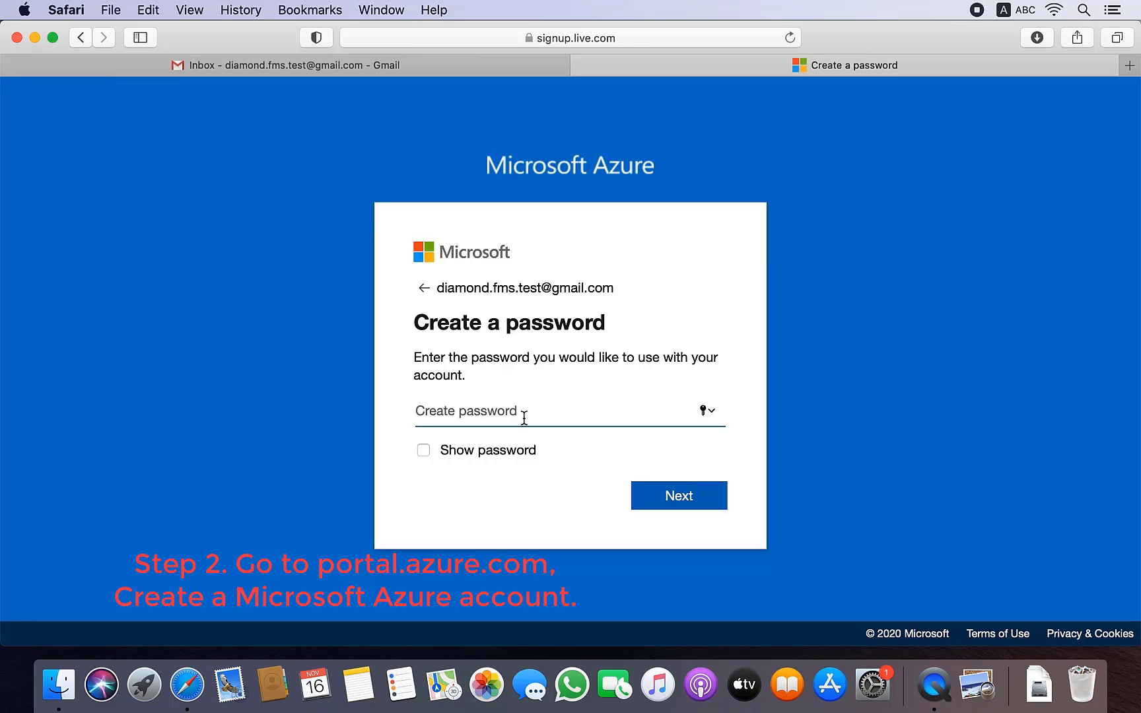
text(•••)
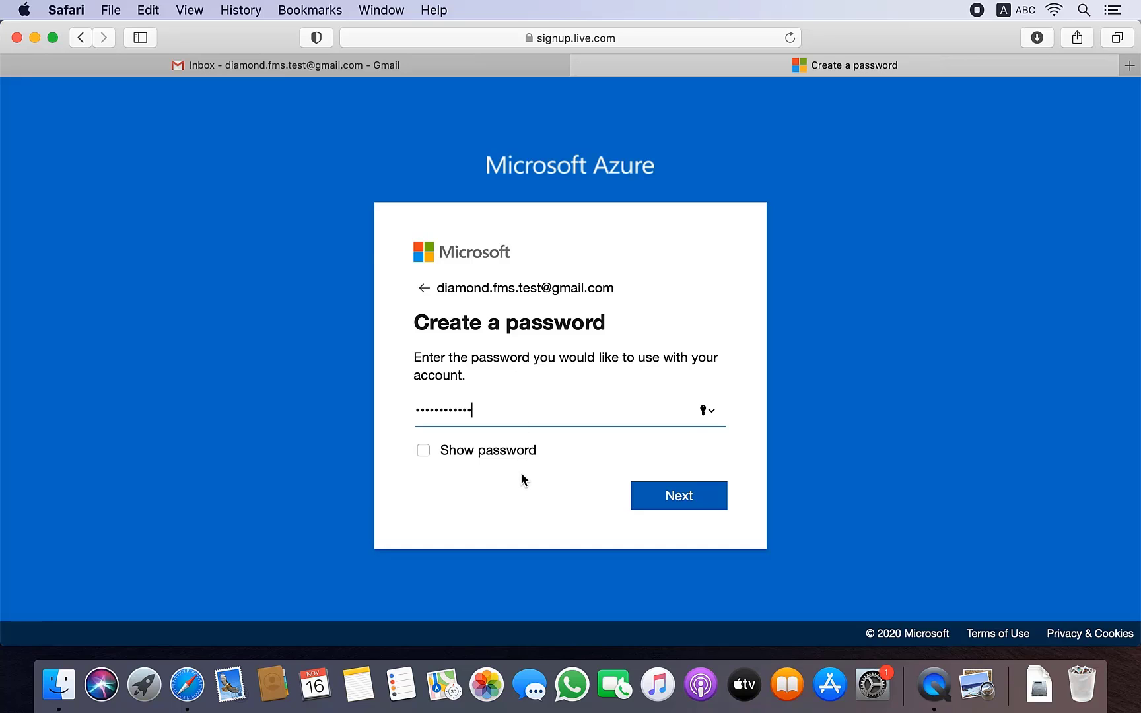
click(688, 515)
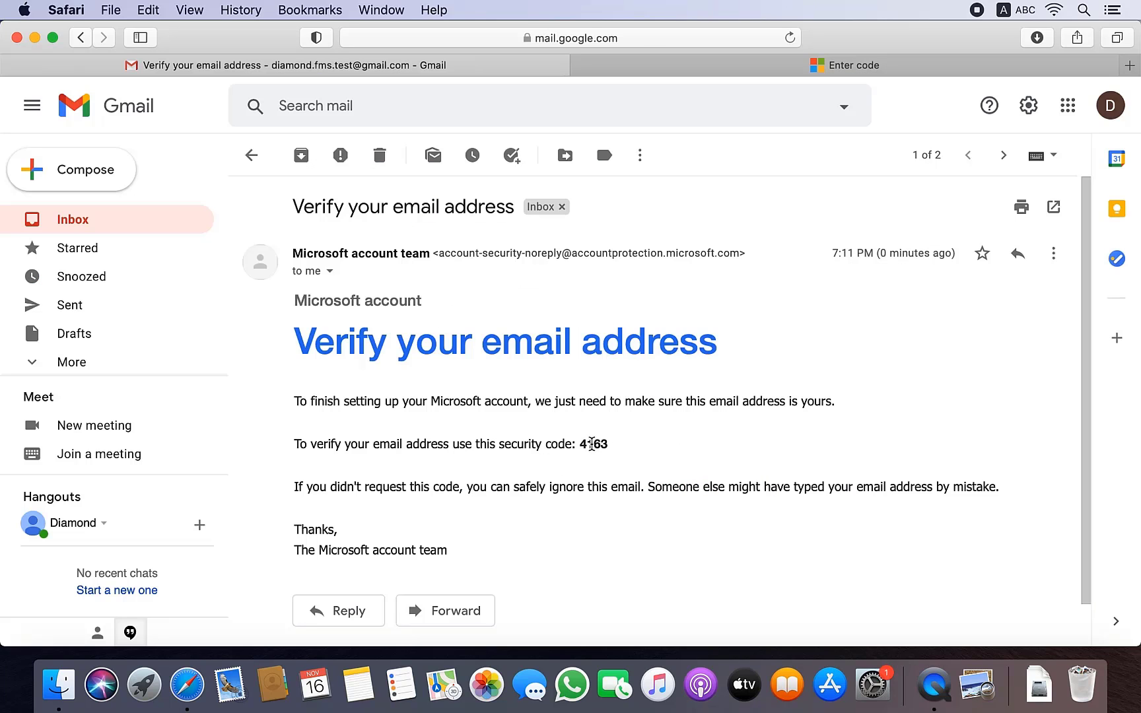
Enter the e-mail verification code, opt out of Microsoft information, tips and offers, and submit the form
double_click(590, 444)
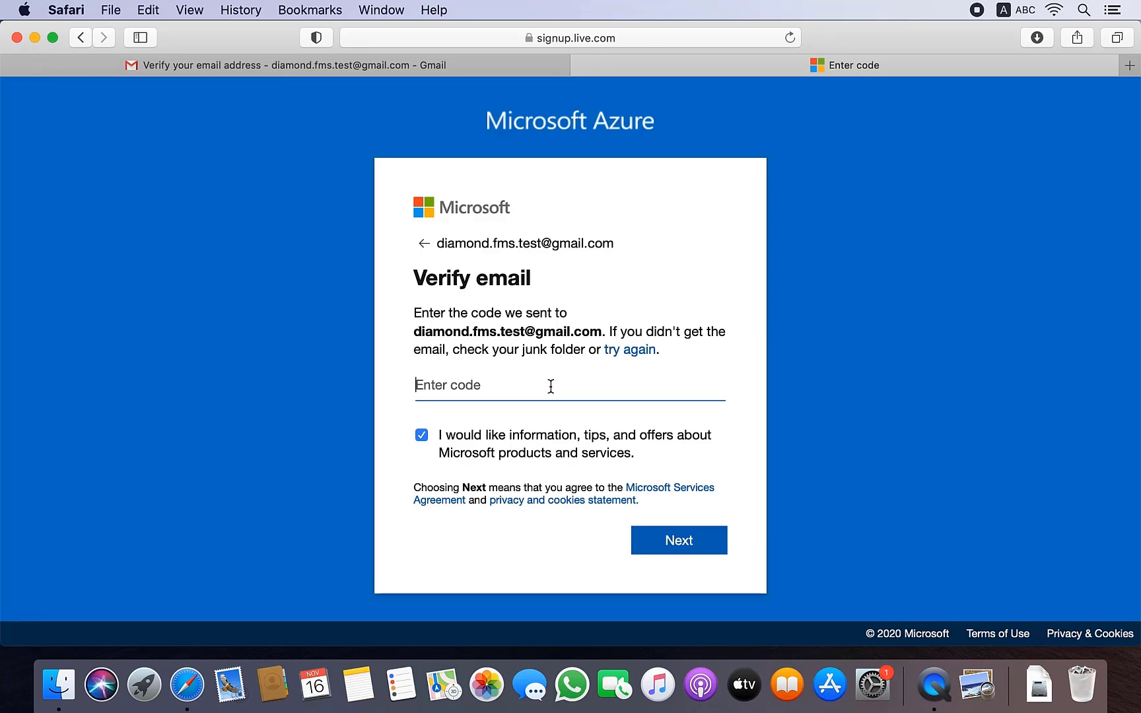
click(423, 437)
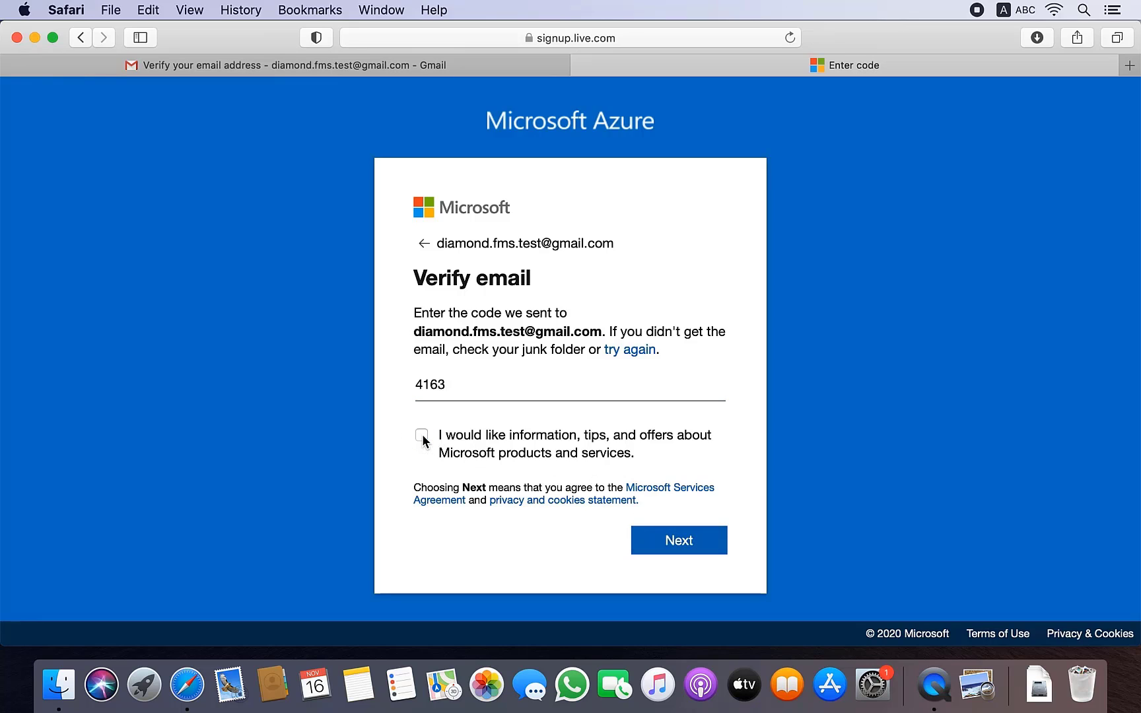
click(670, 550)
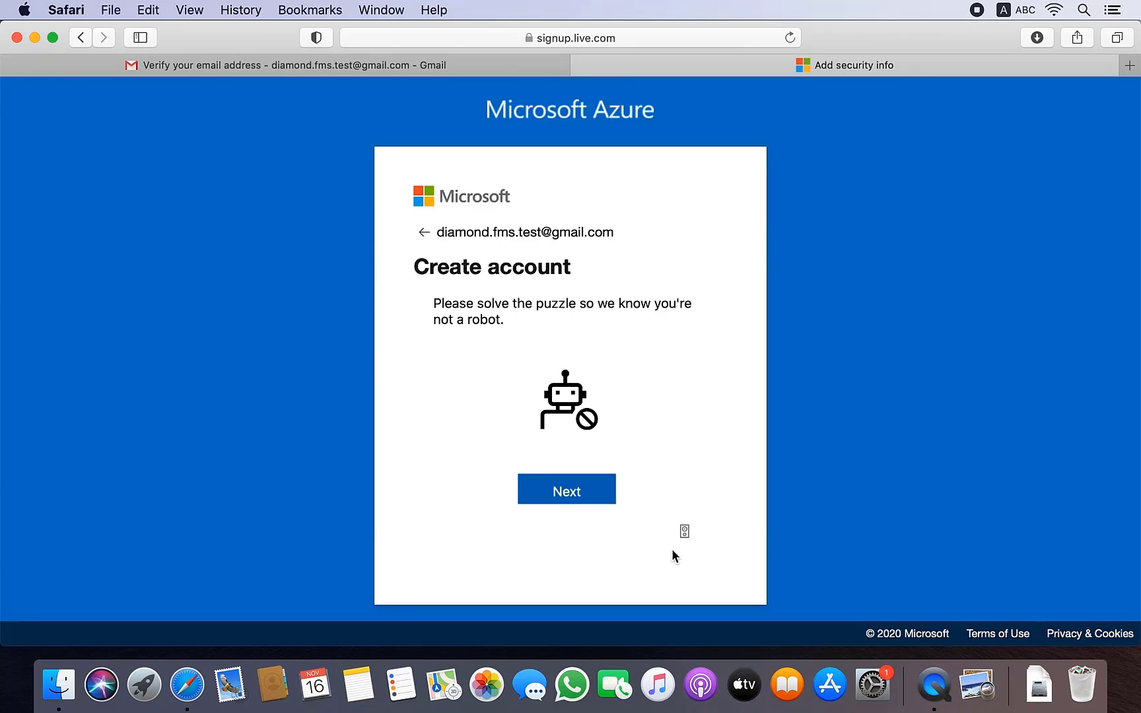
Solve the robot-check puzzle by rotating the animal image until it is upright, and submit it
click(562, 501)
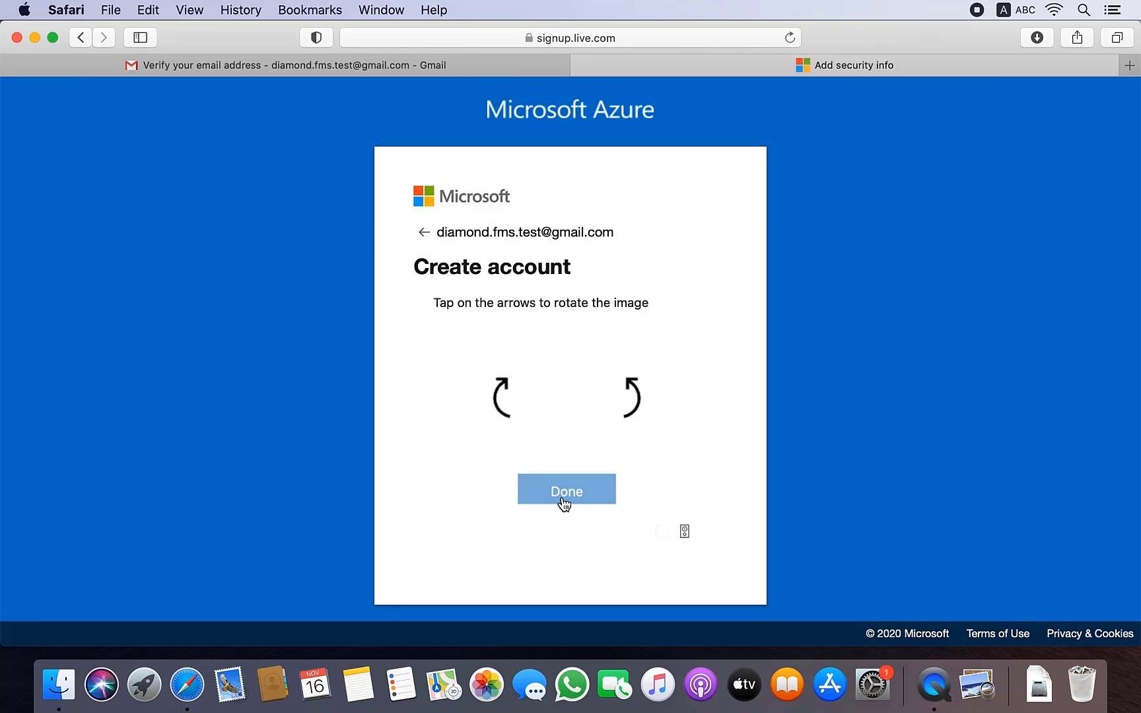
click(501, 400)
click(501, 401)
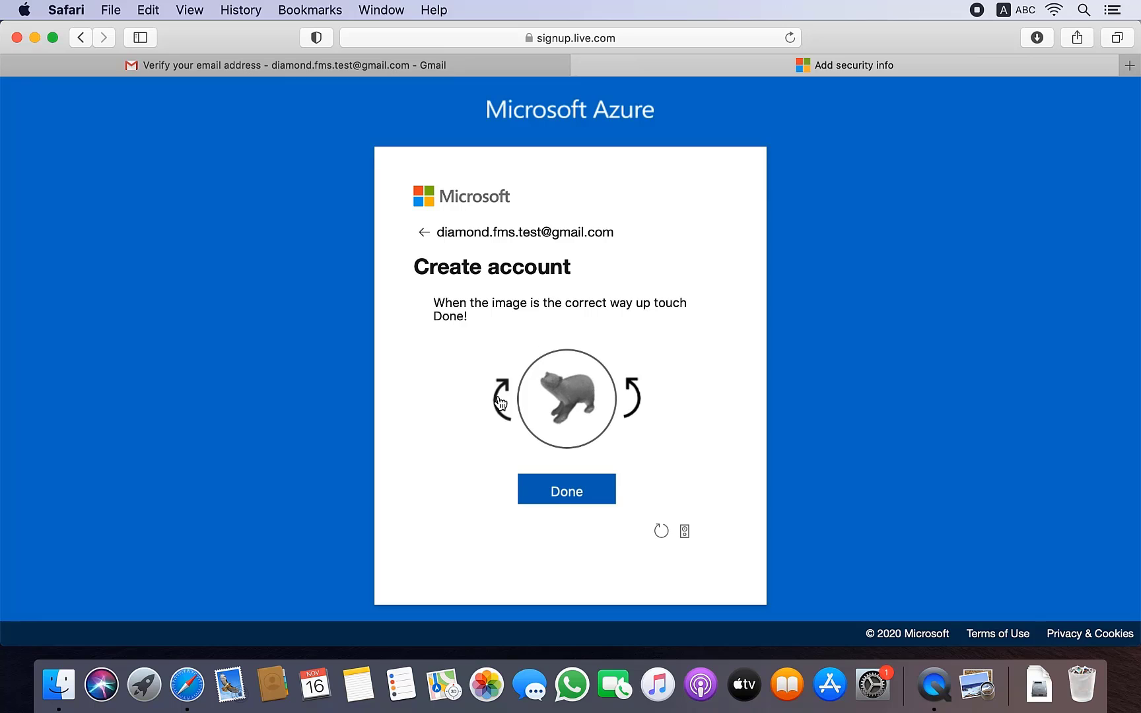
click(571, 501)
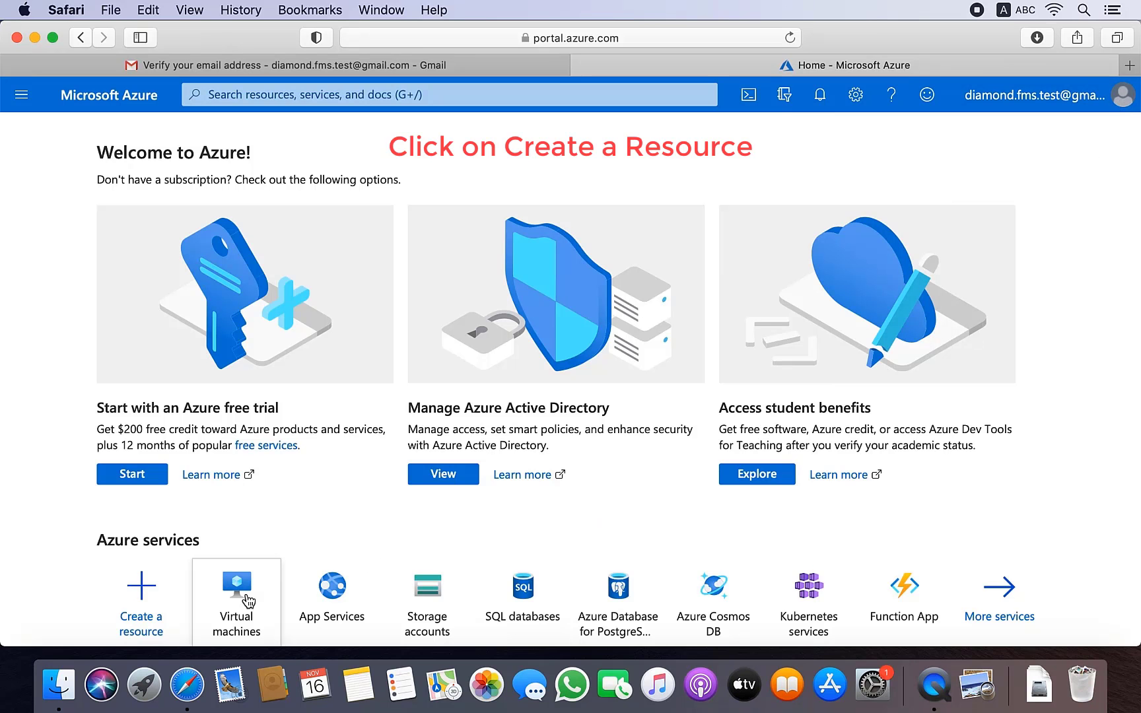
Create a new resource by searching the Marketplace for "windows 10" and choosing Microsoft Windows 10
click(143, 595)
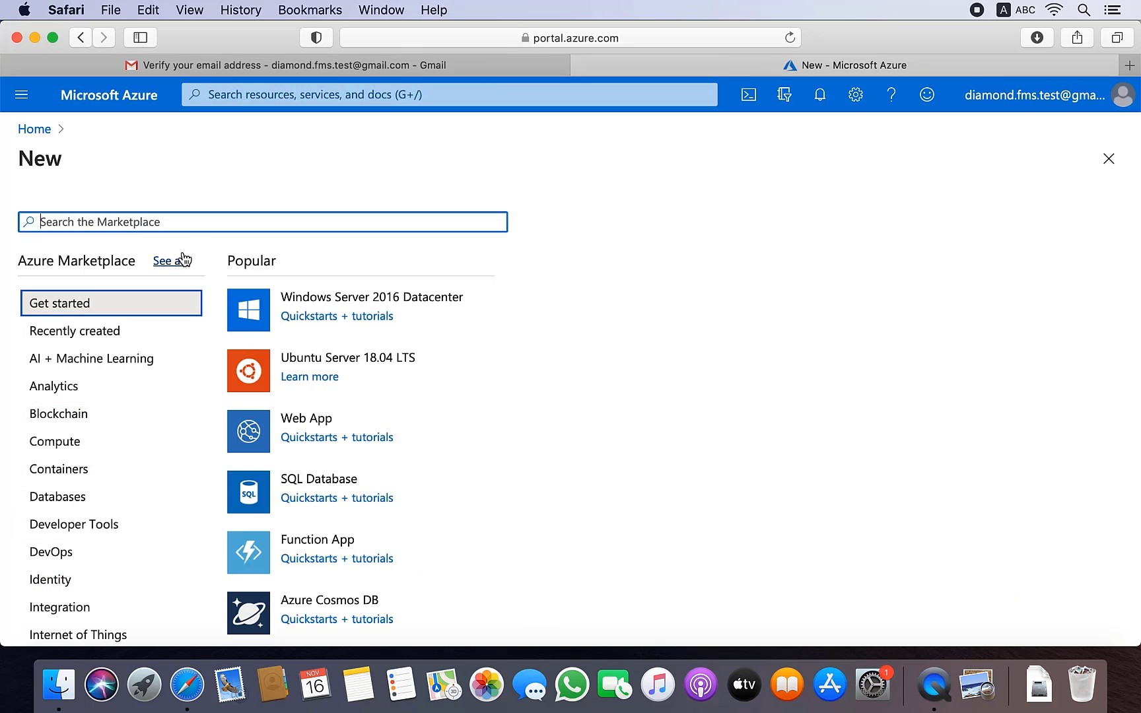
text(windows 10)
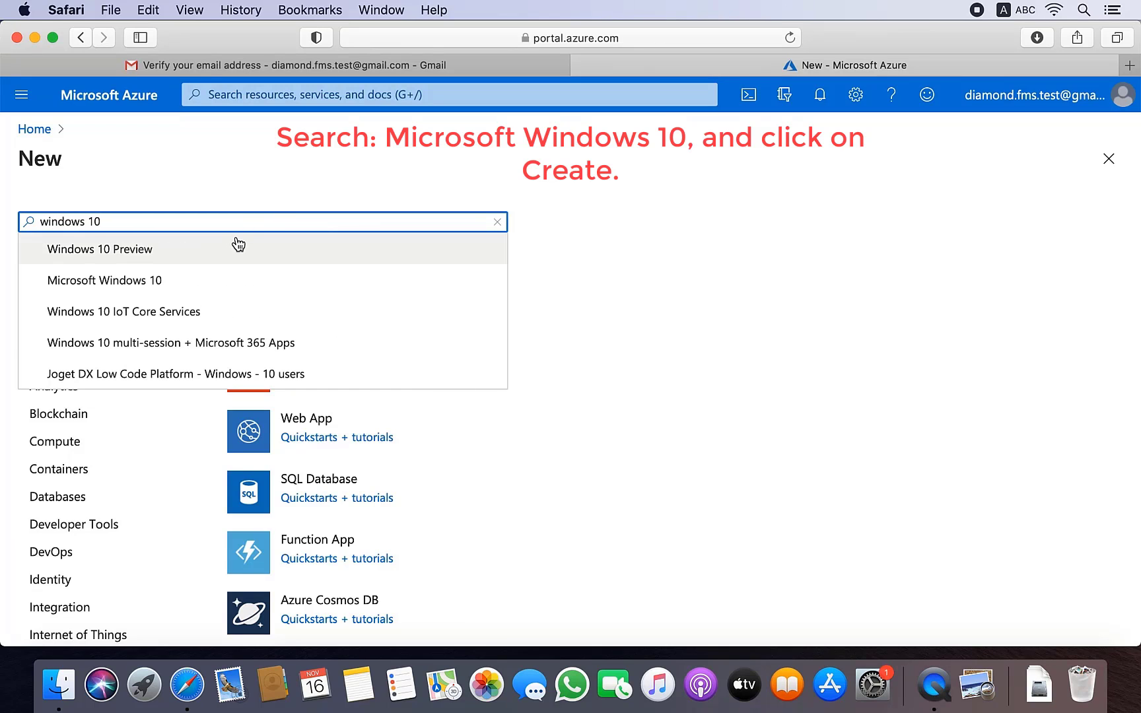
click(186, 288)
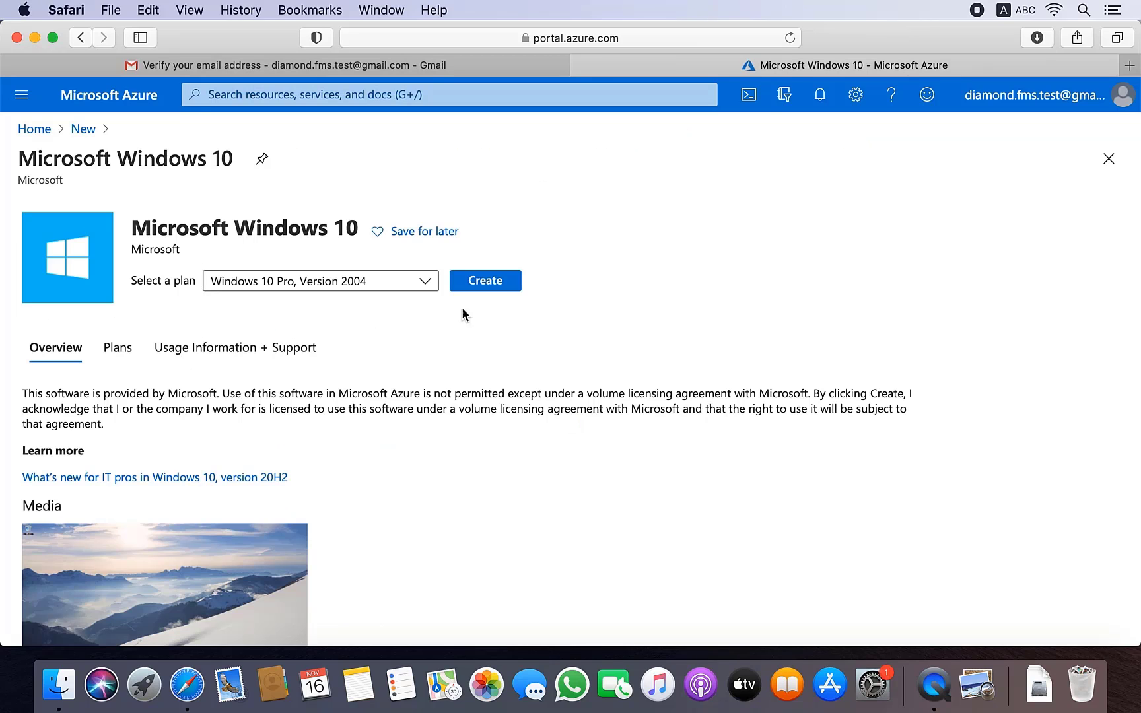
click(486, 285)
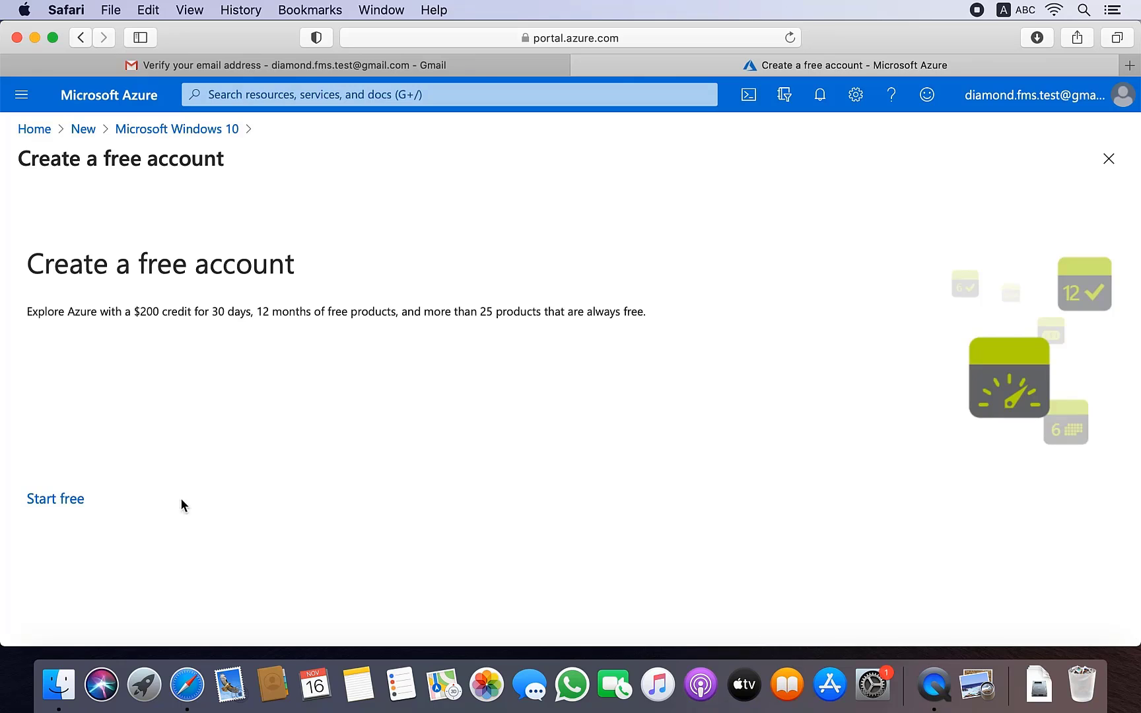
Start the Azure free account registration and open the country list in the profile form
click(43, 507)
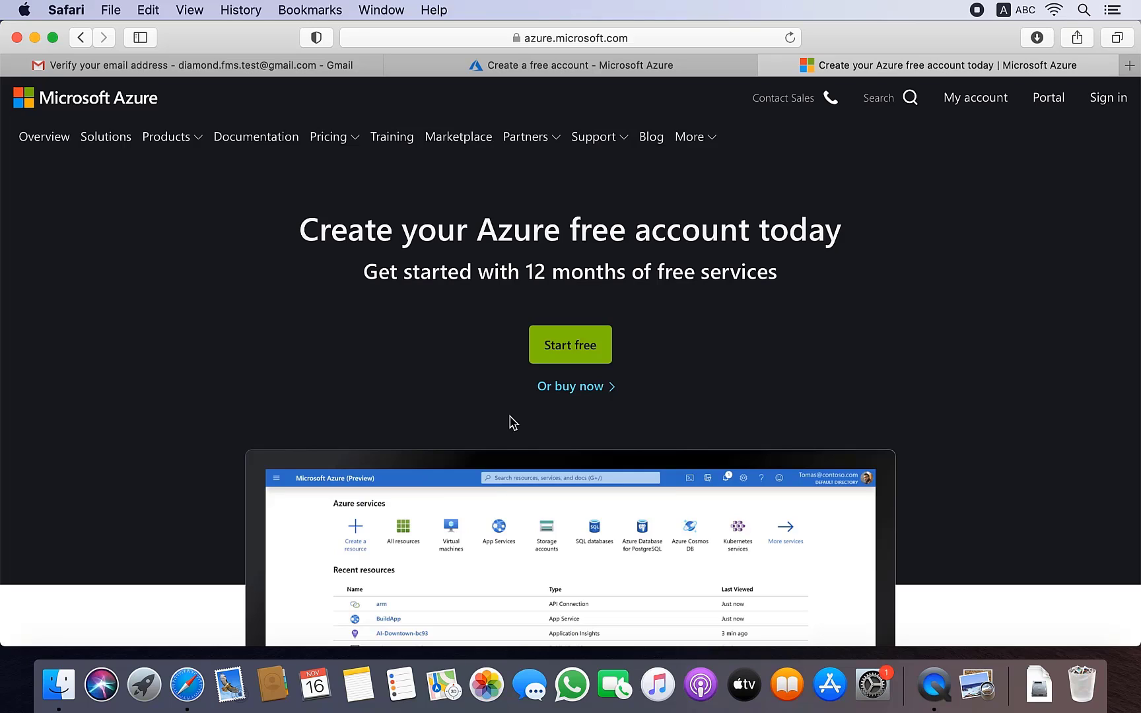
click(577, 365)
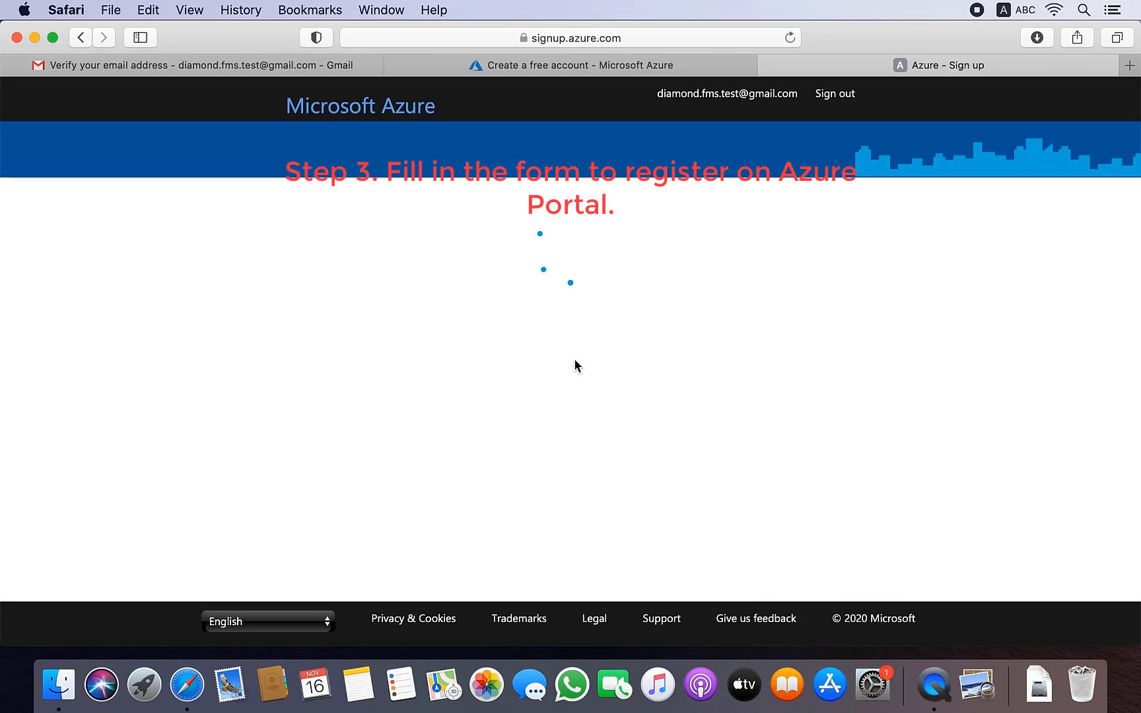
click(487, 386)
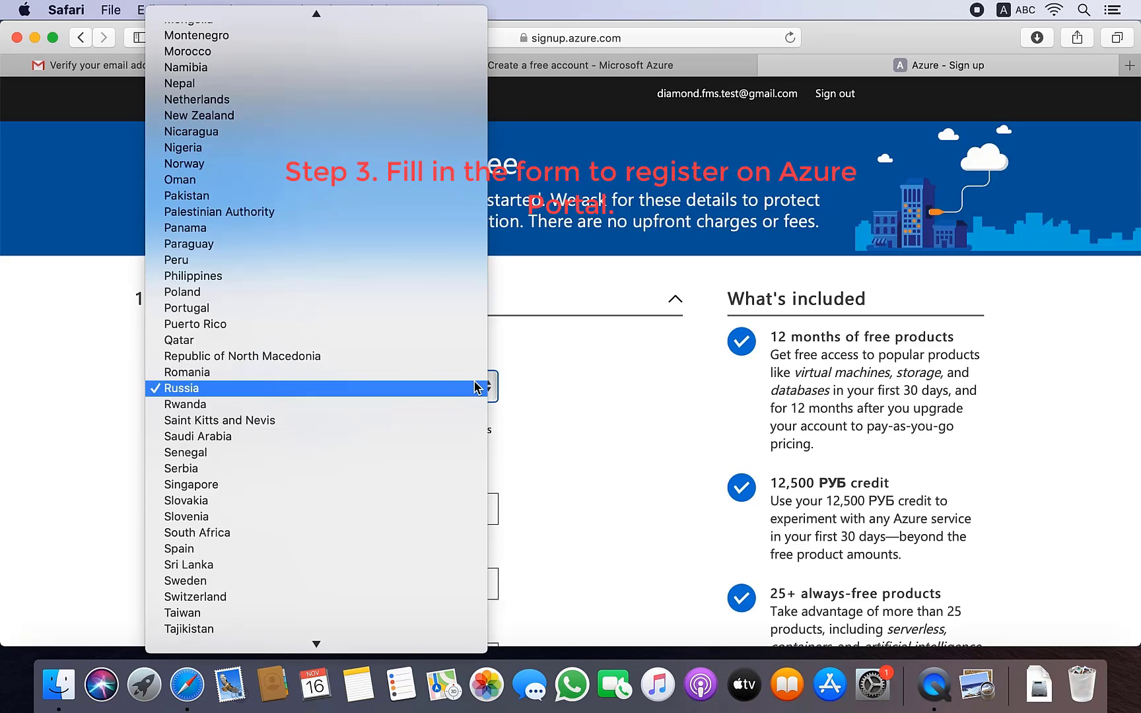
scroll(475, 387, down, 5)
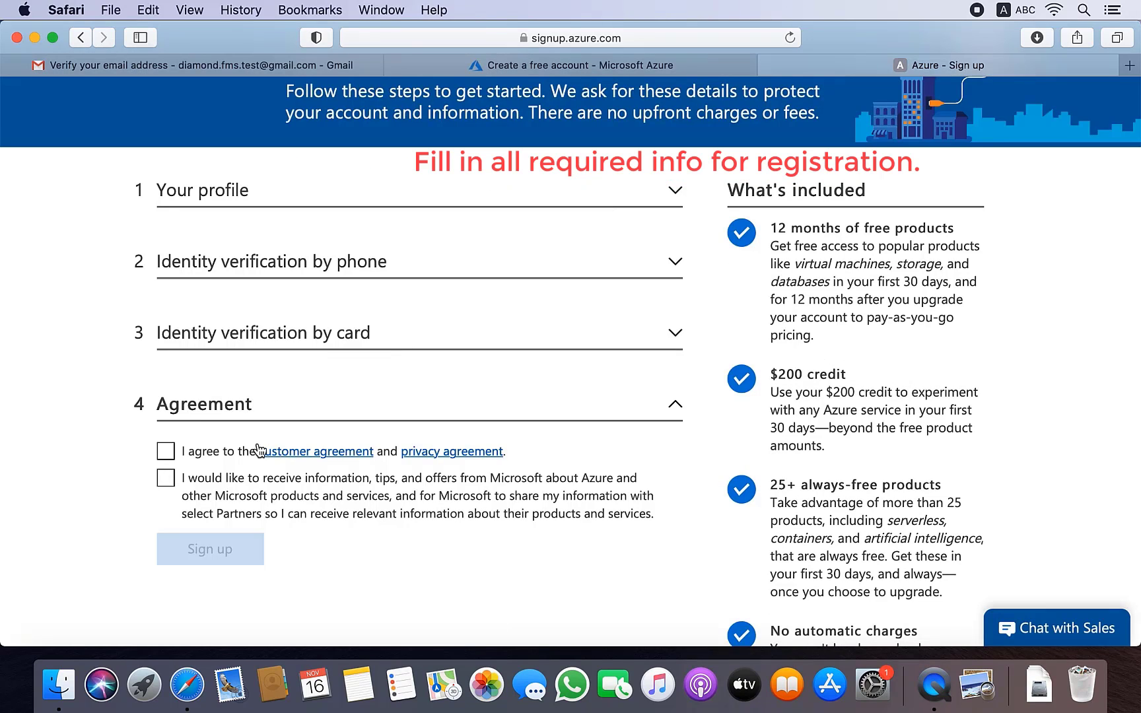
Sign up for Azure with the customer agreement accepted, and rate the signup experience as satisfied
click(170, 454)
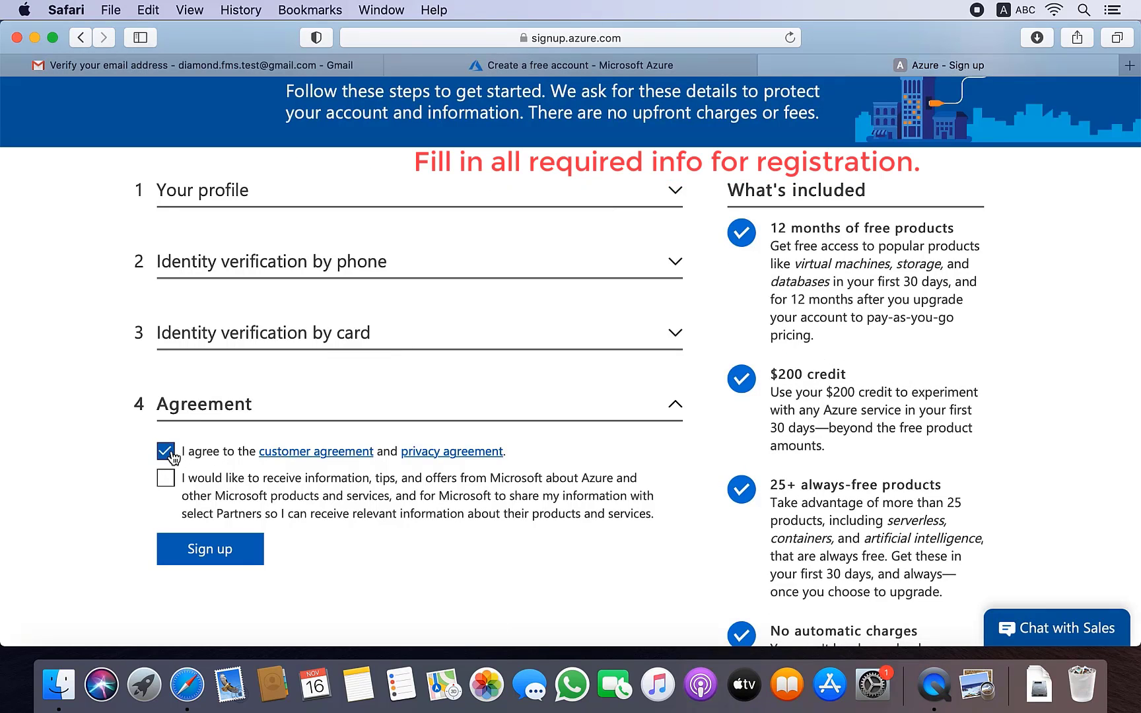
click(215, 554)
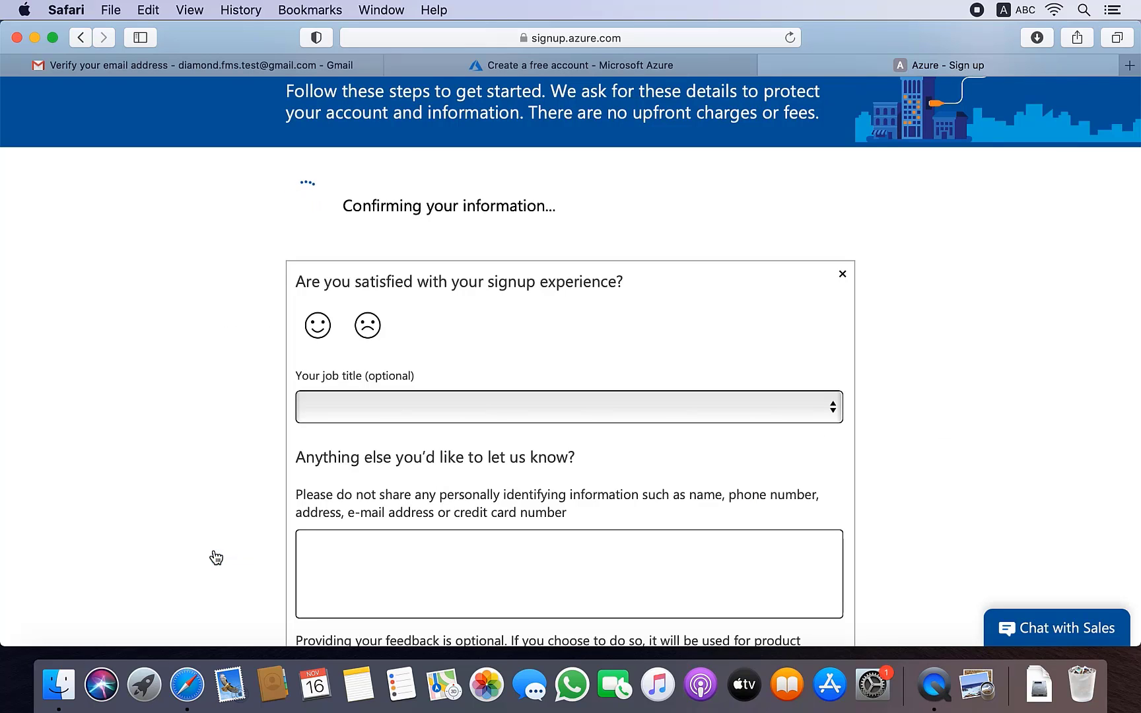
click(317, 324)
scroll(319, 324, down, 3)
click(350, 540)
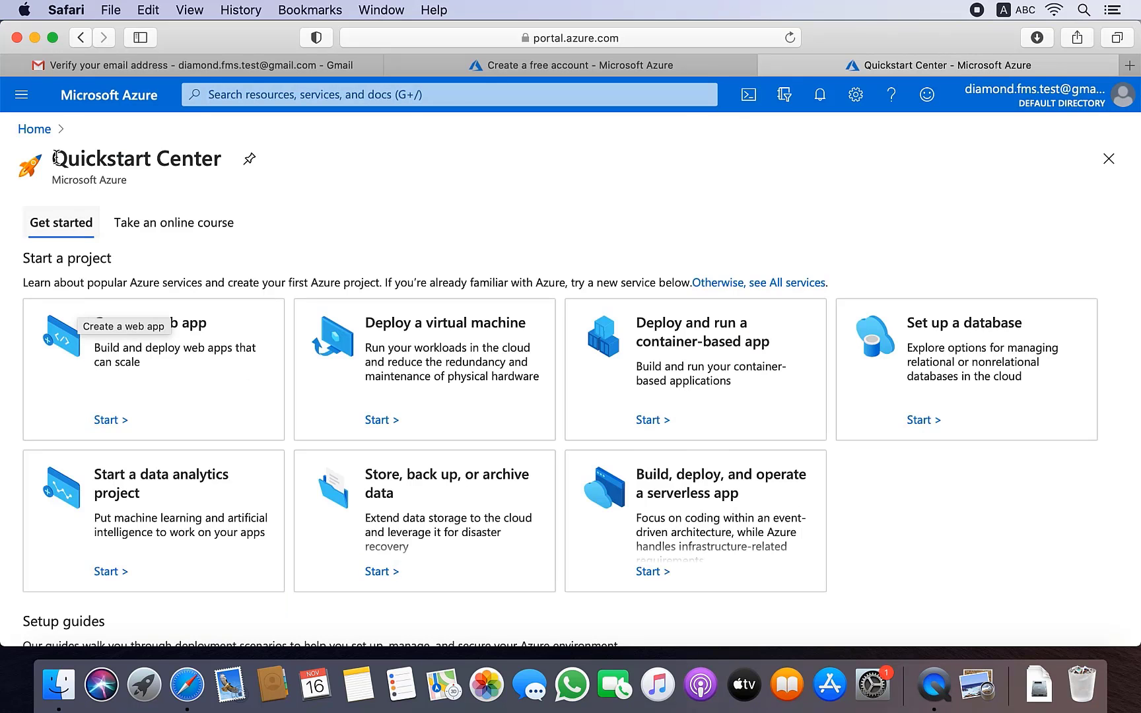
From the portal home, start a new virtual machine using the Marketplace's Microsoft Windows 10 offer with the Windows 10 Pro, Version 2004 plan
click(83, 98)
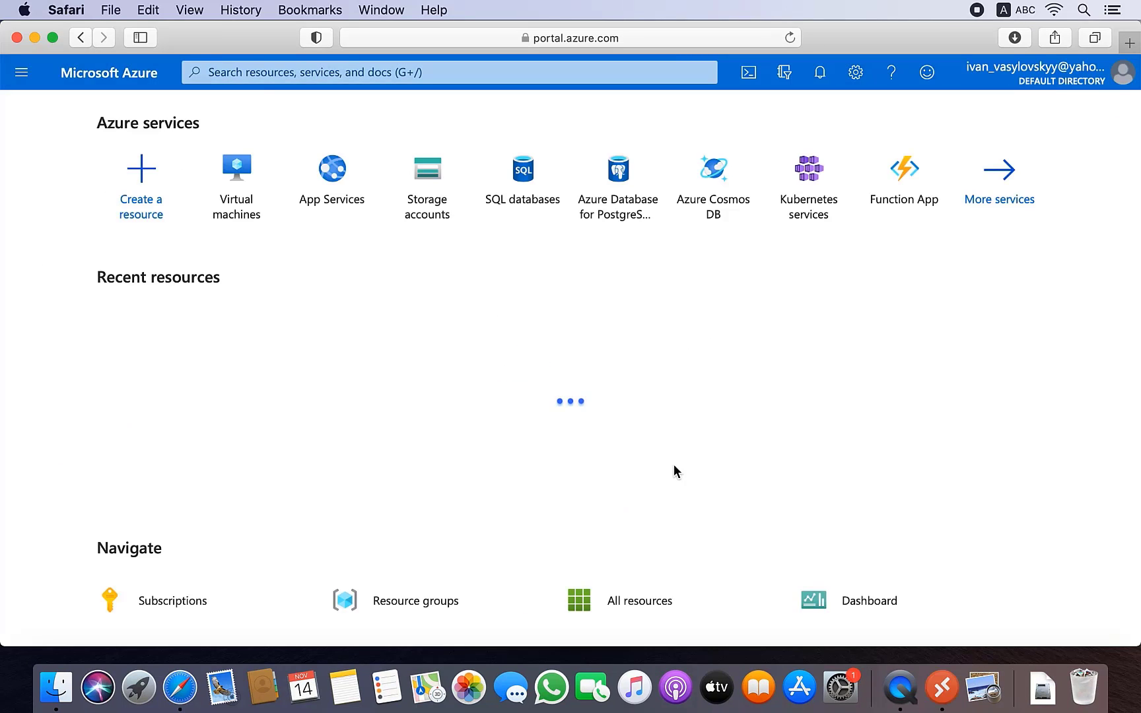
click(143, 180)
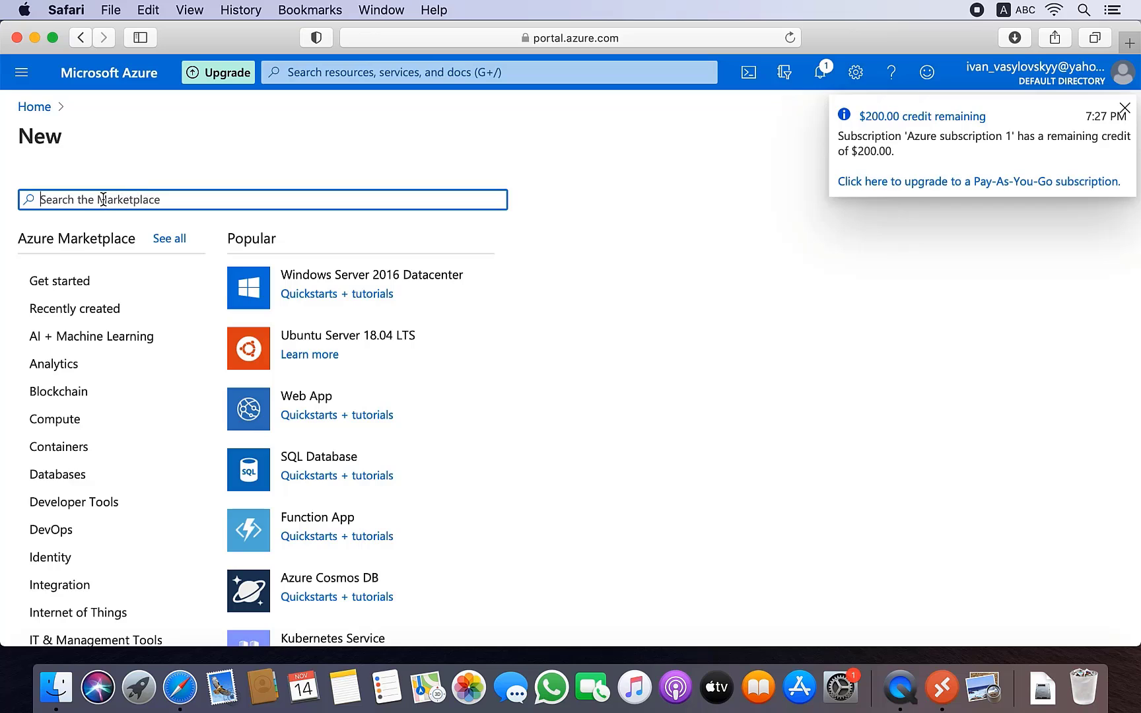
text(windows 10)
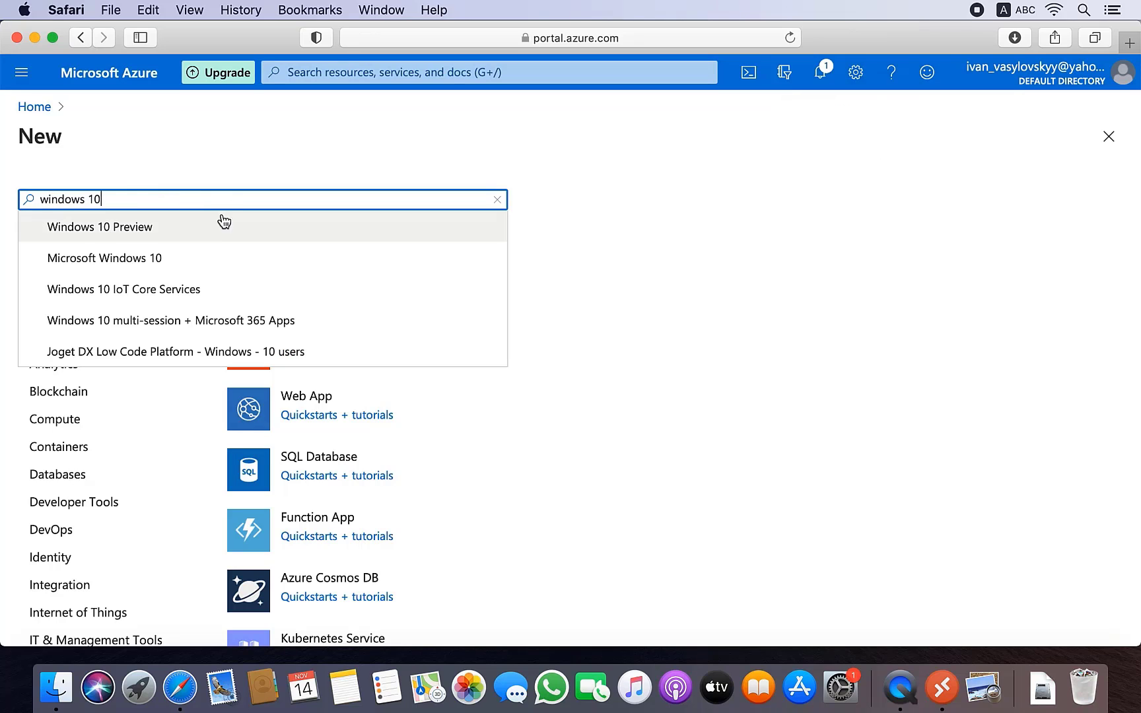
click(168, 257)
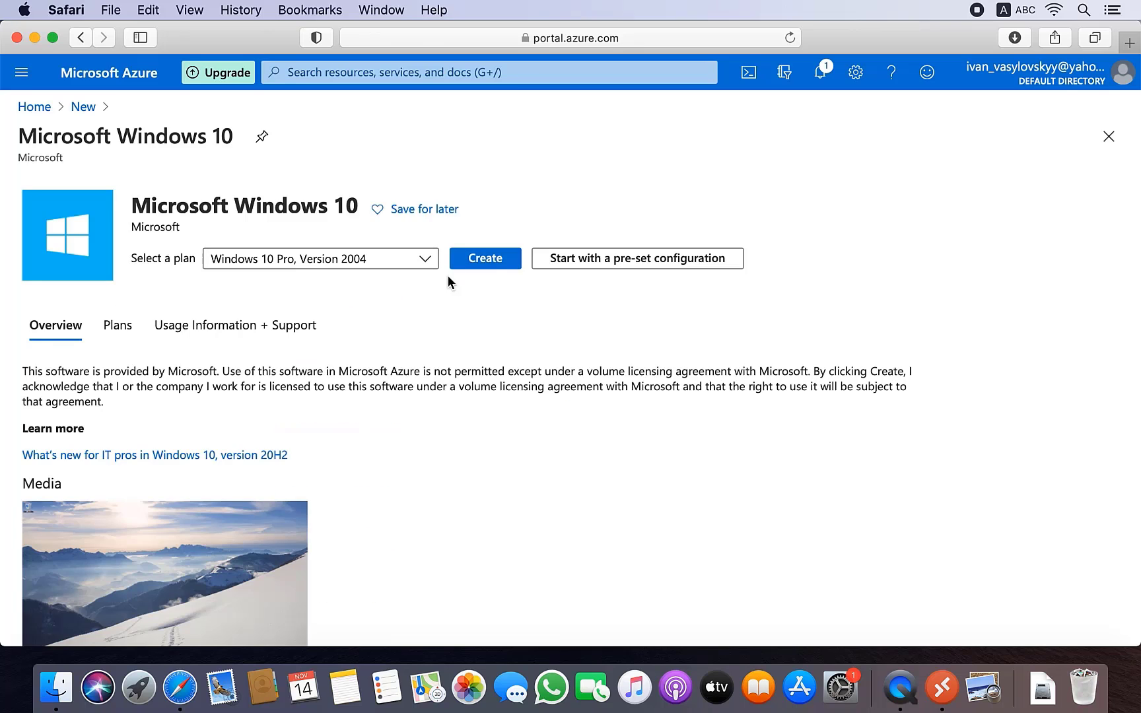
click(486, 267)
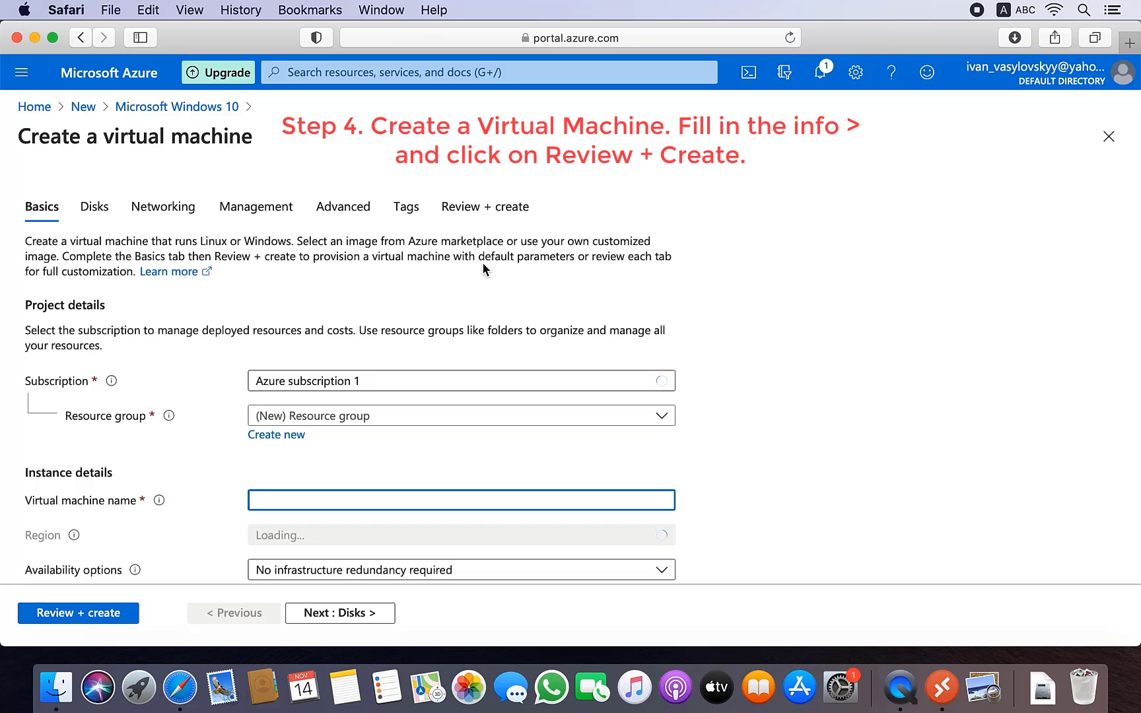
scroll(403, 371, down, 5)
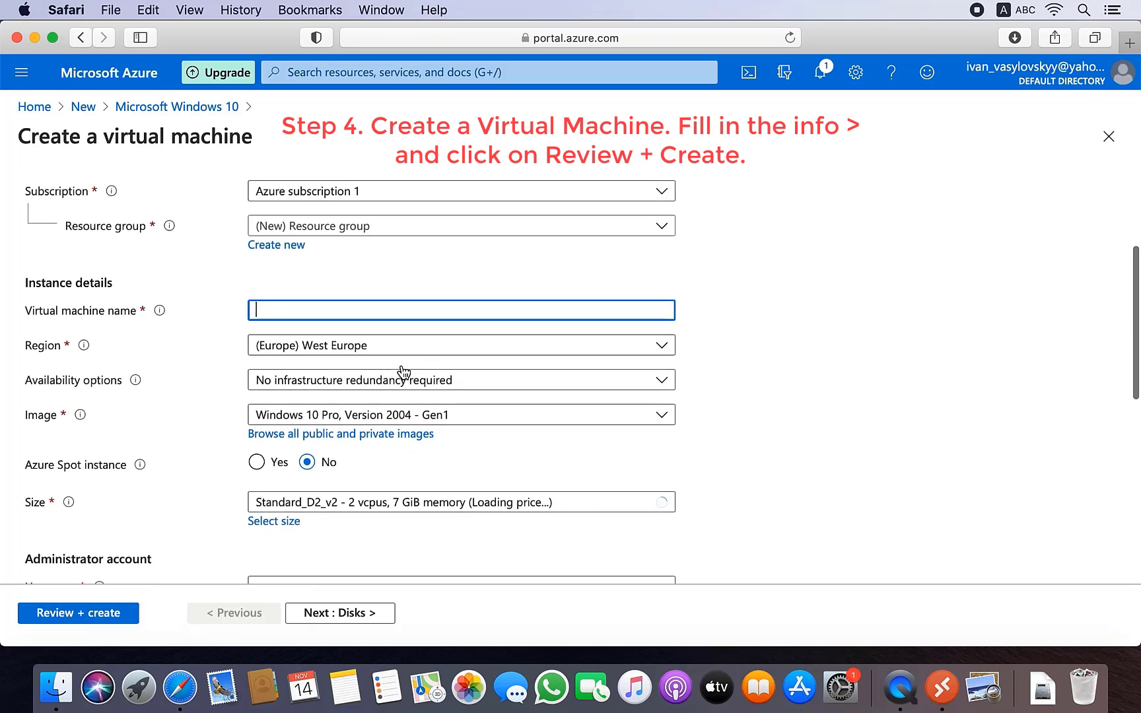
scroll(404, 373, down, 1)
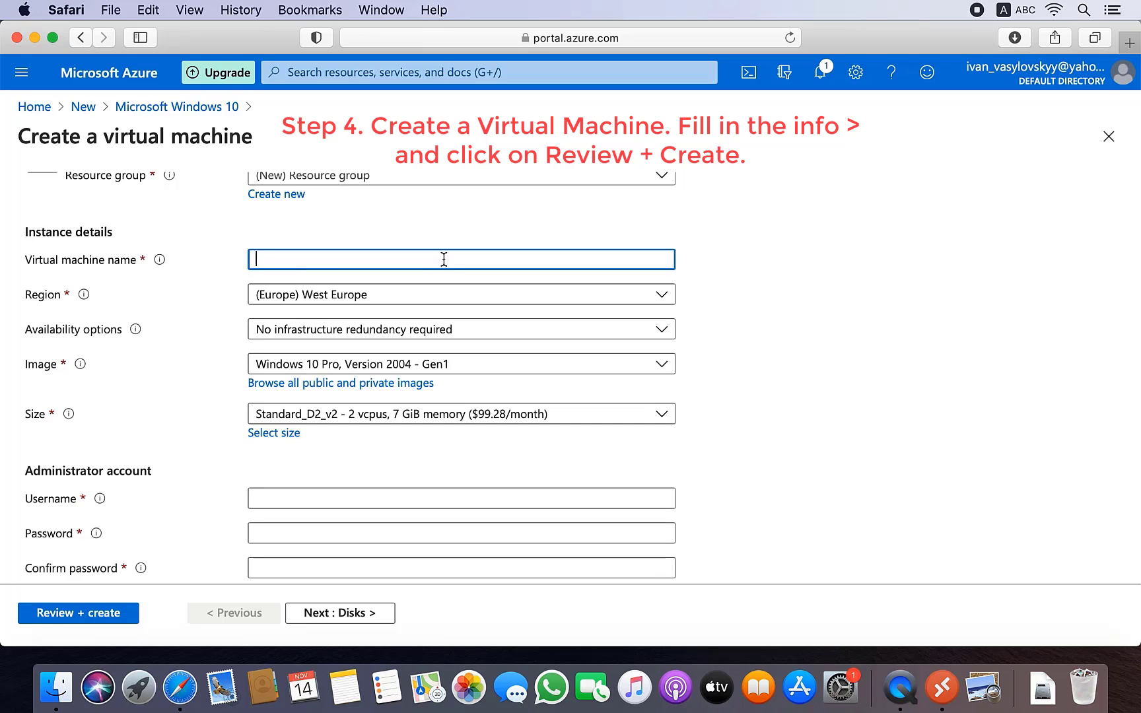
Name the virtual machine diamond and choose the Standard_D2_v2 size with 2 vcpus and 7 GiB memory
text(diamond)
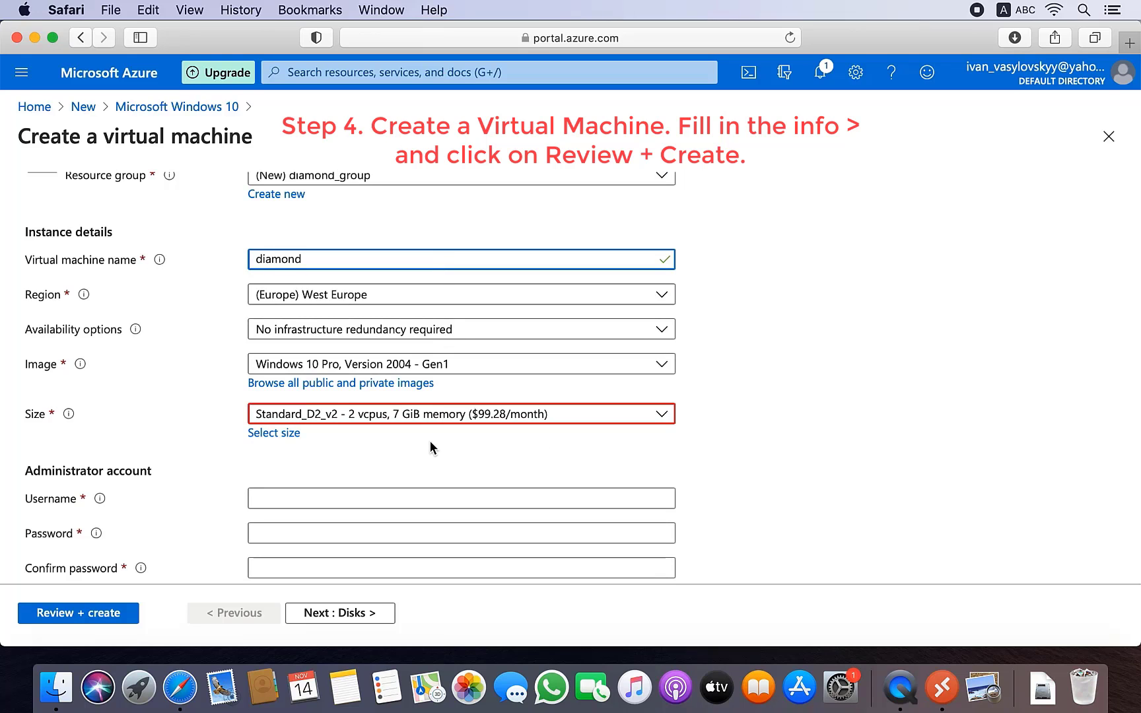
scroll(430, 442, down, 2)
click(444, 326)
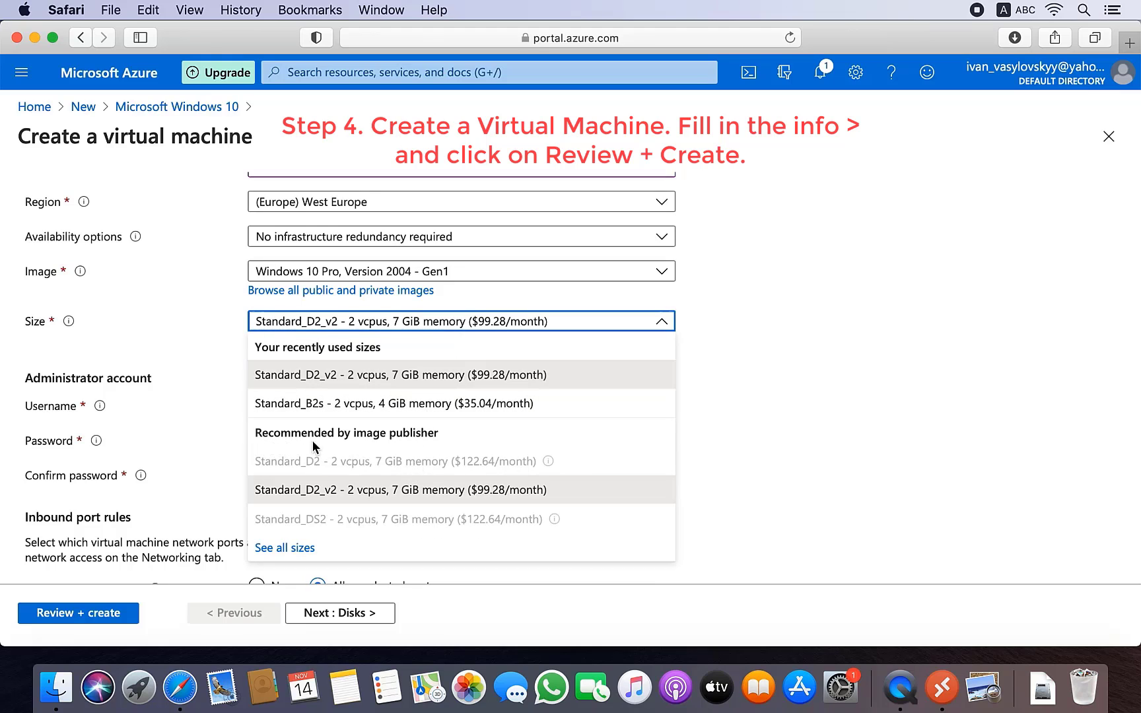
click(439, 489)
Set the administrator account's username to diamond and enter and confirm its password
scroll(439, 497, down, 3)
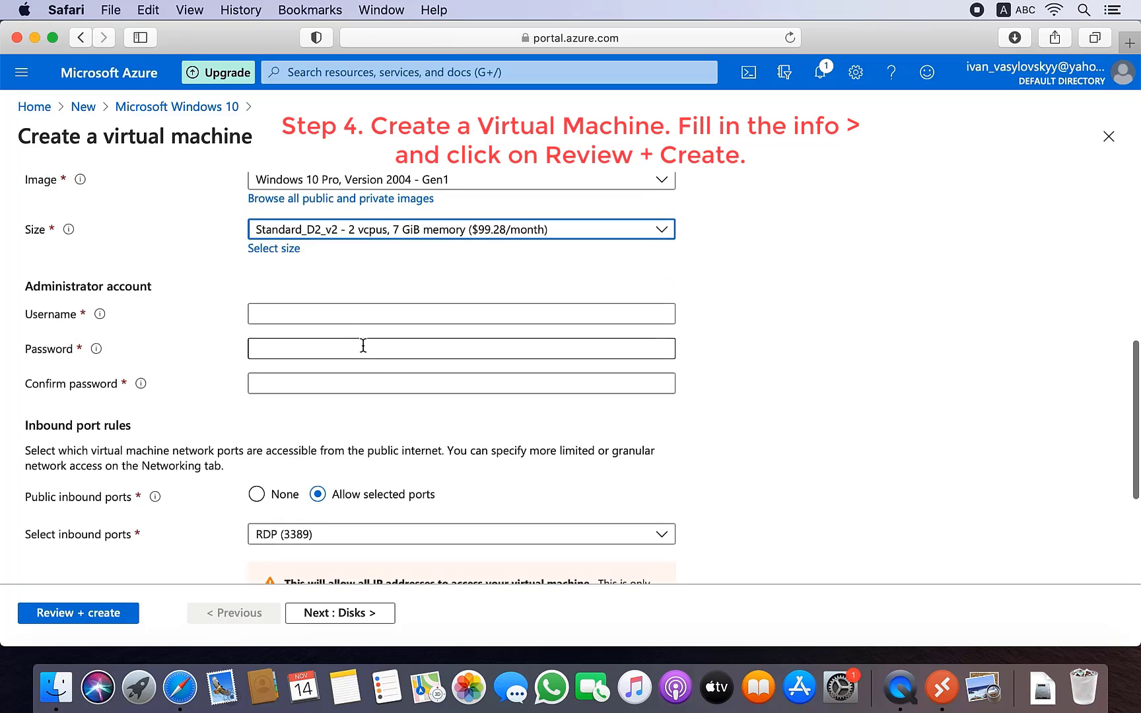
click(347, 312)
text(diamond)
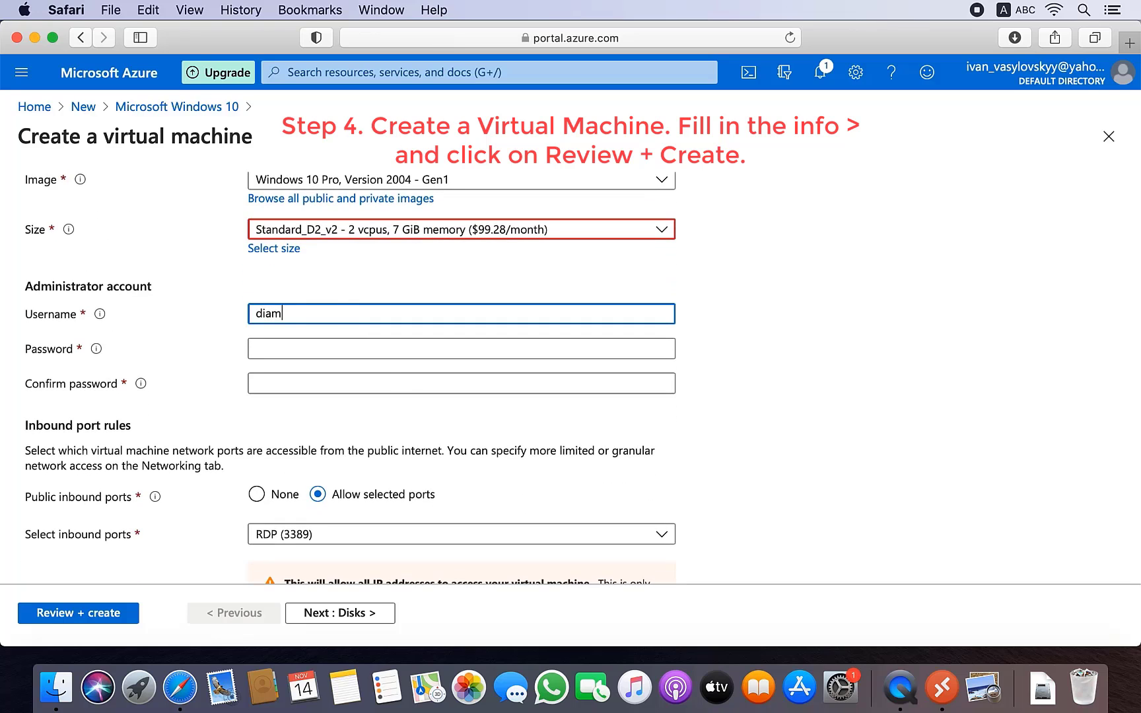
key(Tab)
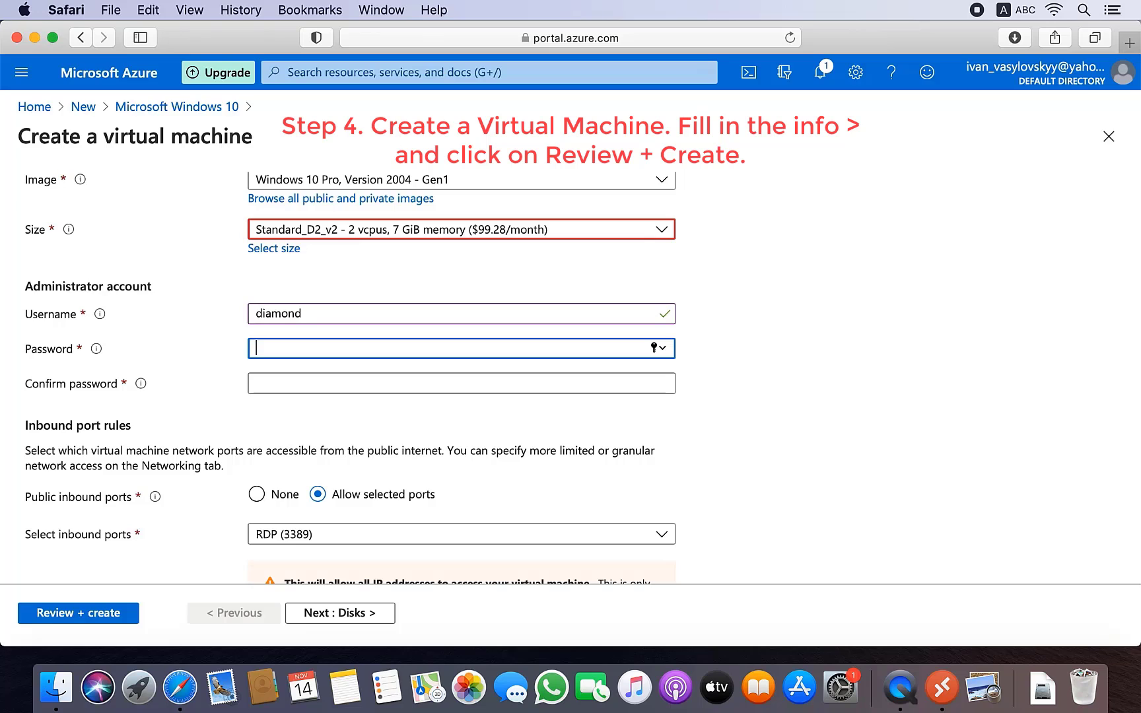
text(•••••••••)
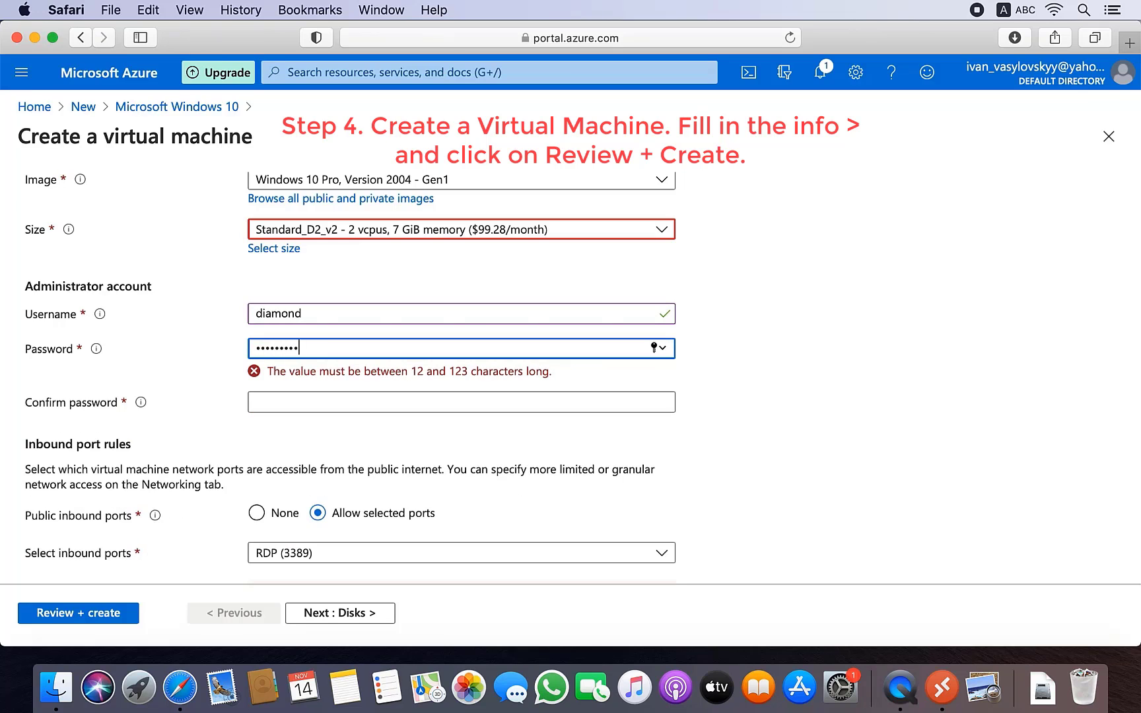
text(•)
key(Tab)
text(•)
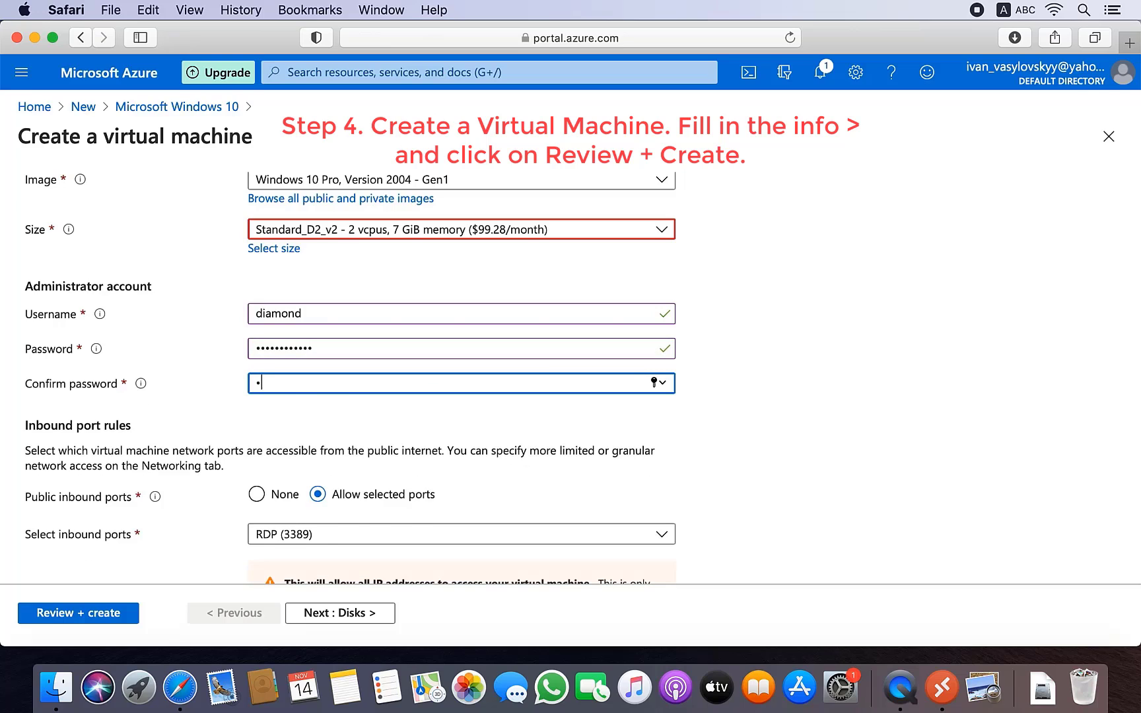
text(•)
click(380, 418)
Confirm the eligible Windows 10 license with multi-tenant hosting rights, then review and create the virtual machine
scroll(380, 417, down, 5)
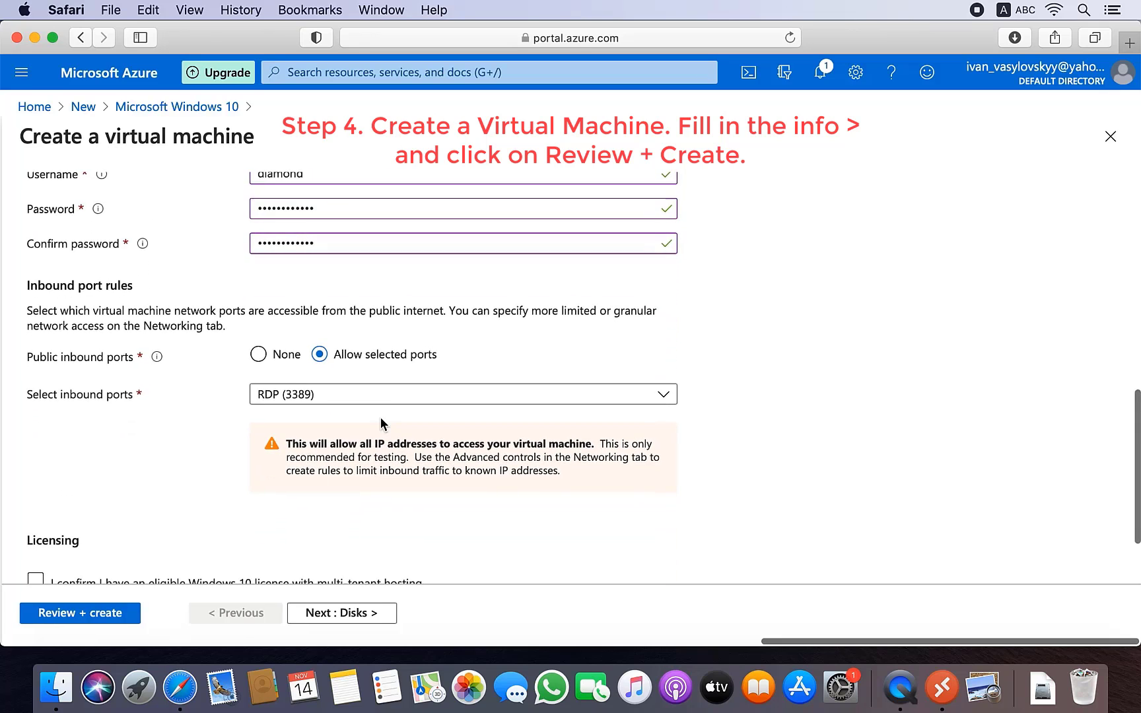
scroll(380, 418, down, 3)
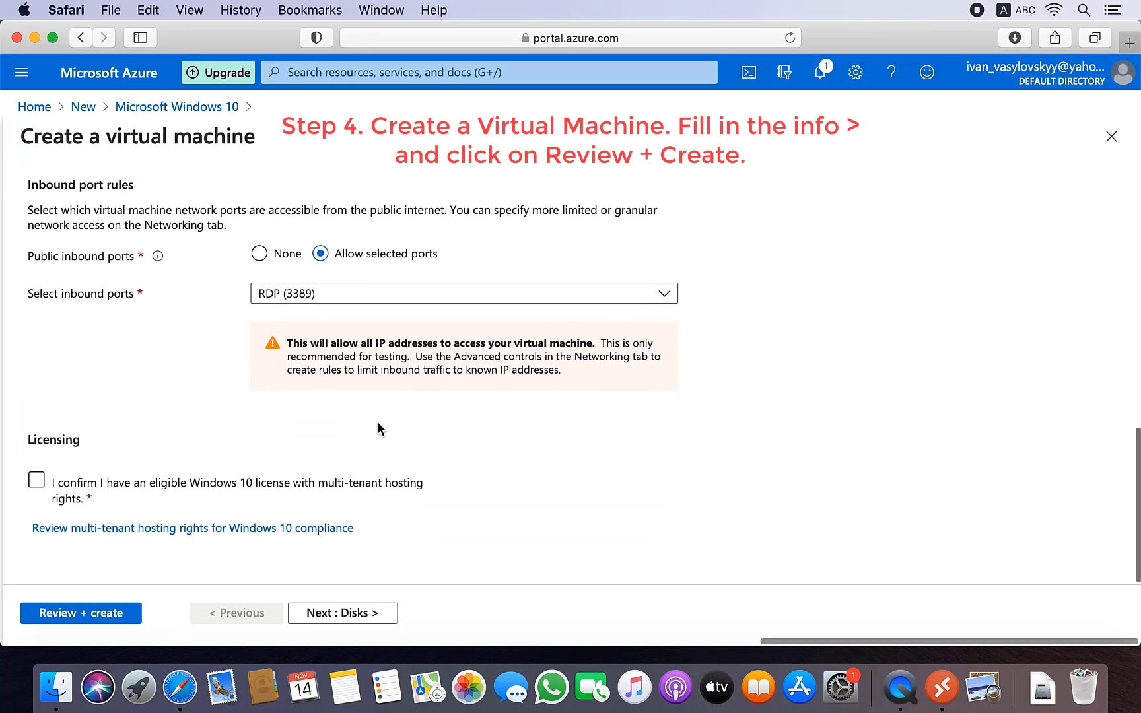
click(196, 492)
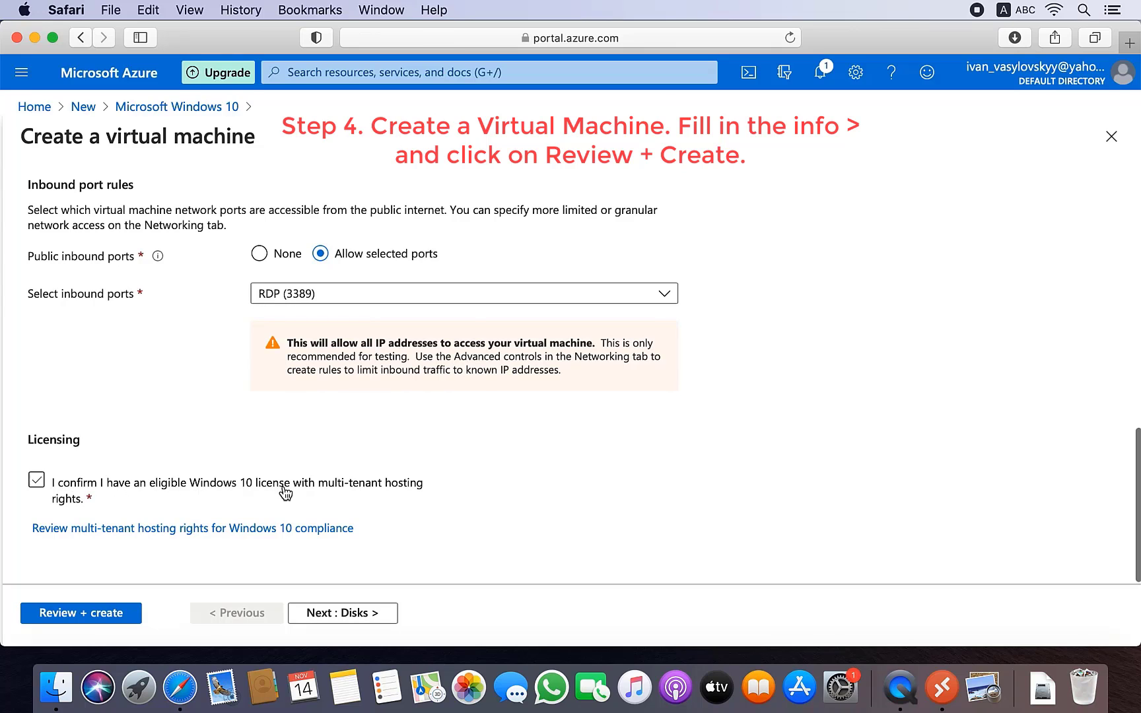
click(38, 485)
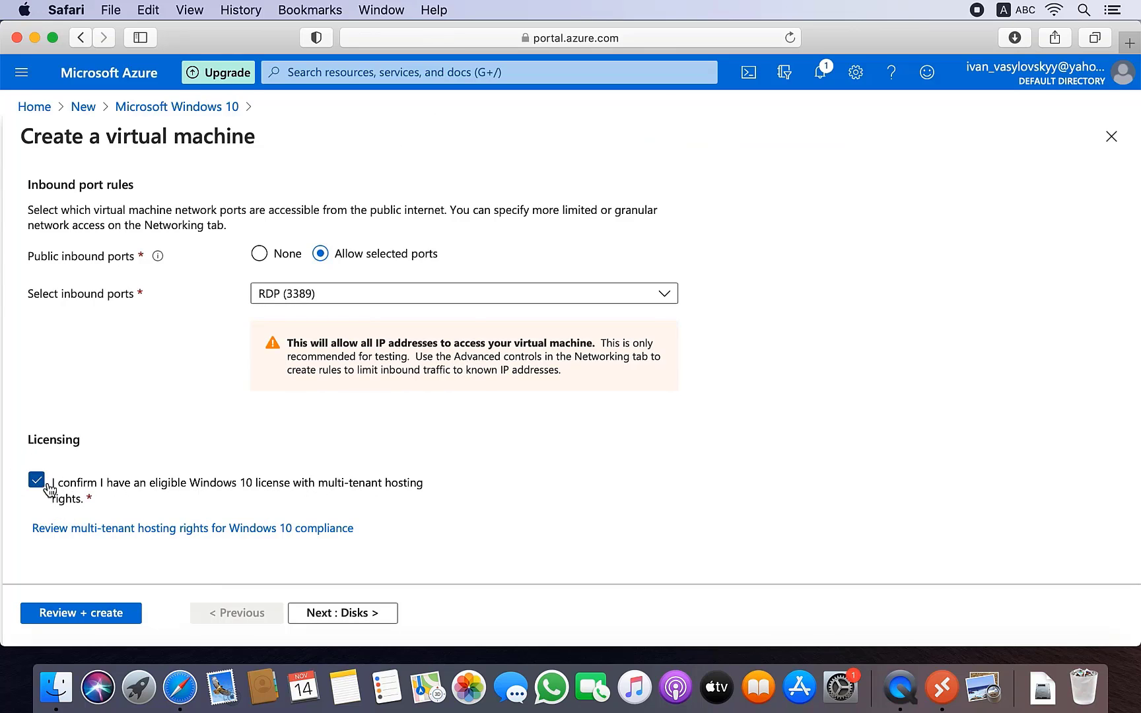
click(83, 620)
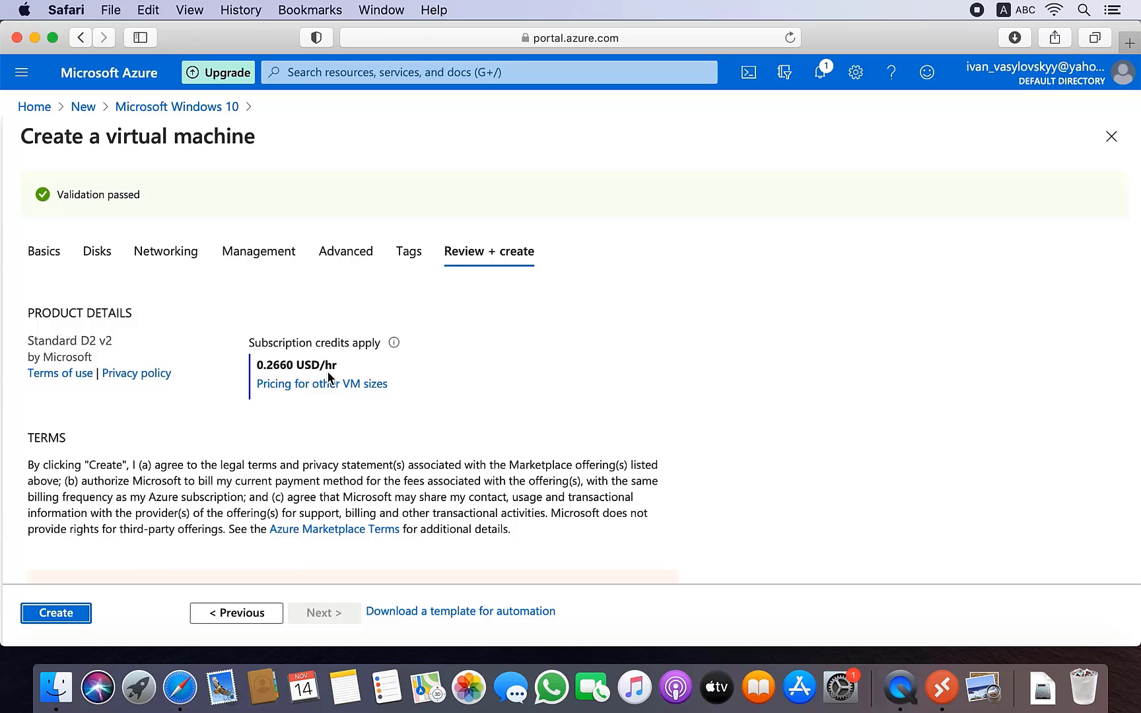
click(57, 618)
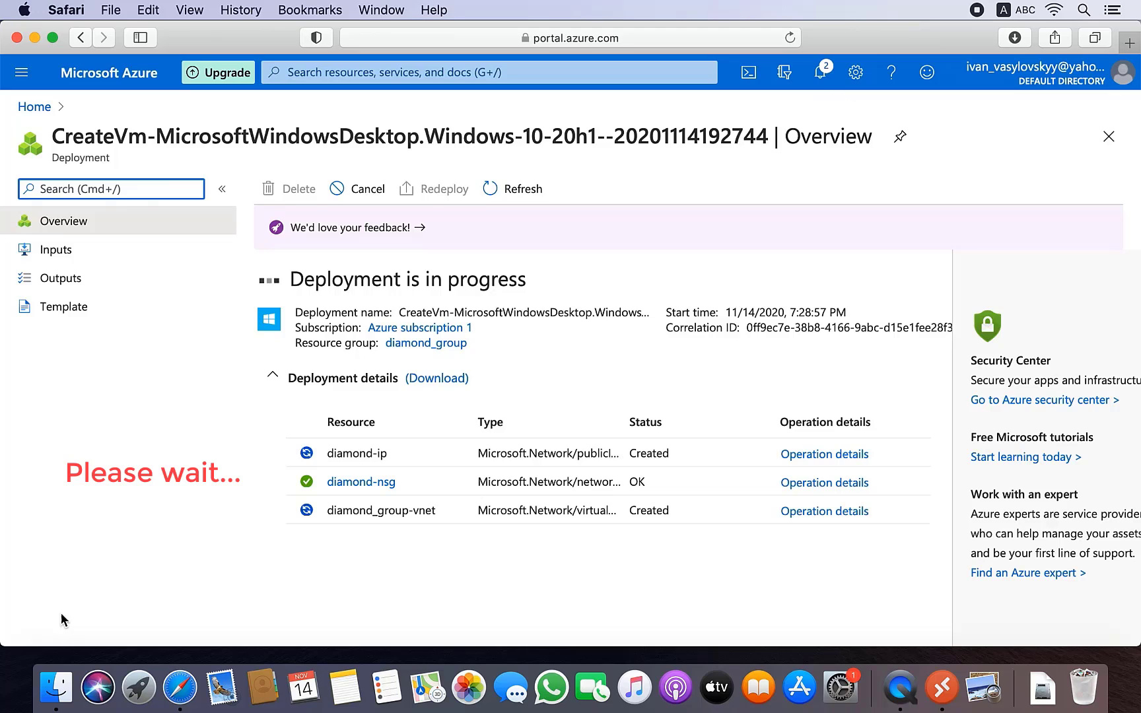
Go to the deployed diamond virtual machine's connection settings and download its RDP file for port 3389
click(410, 291)
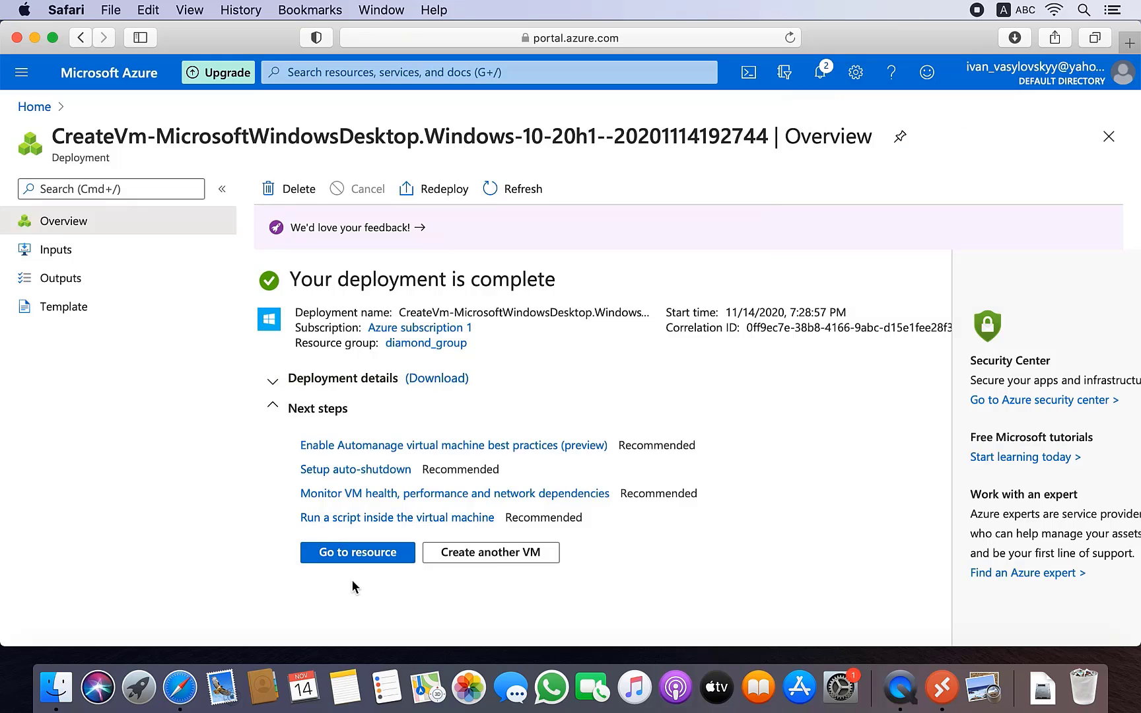
click(354, 558)
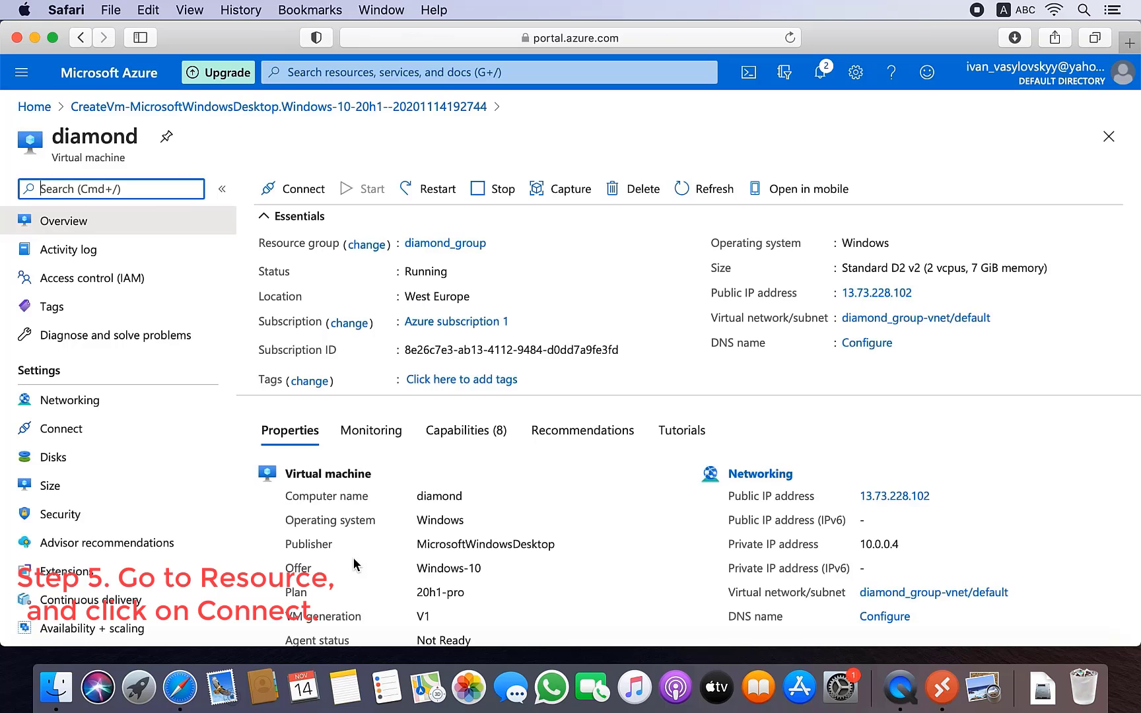
click(54, 438)
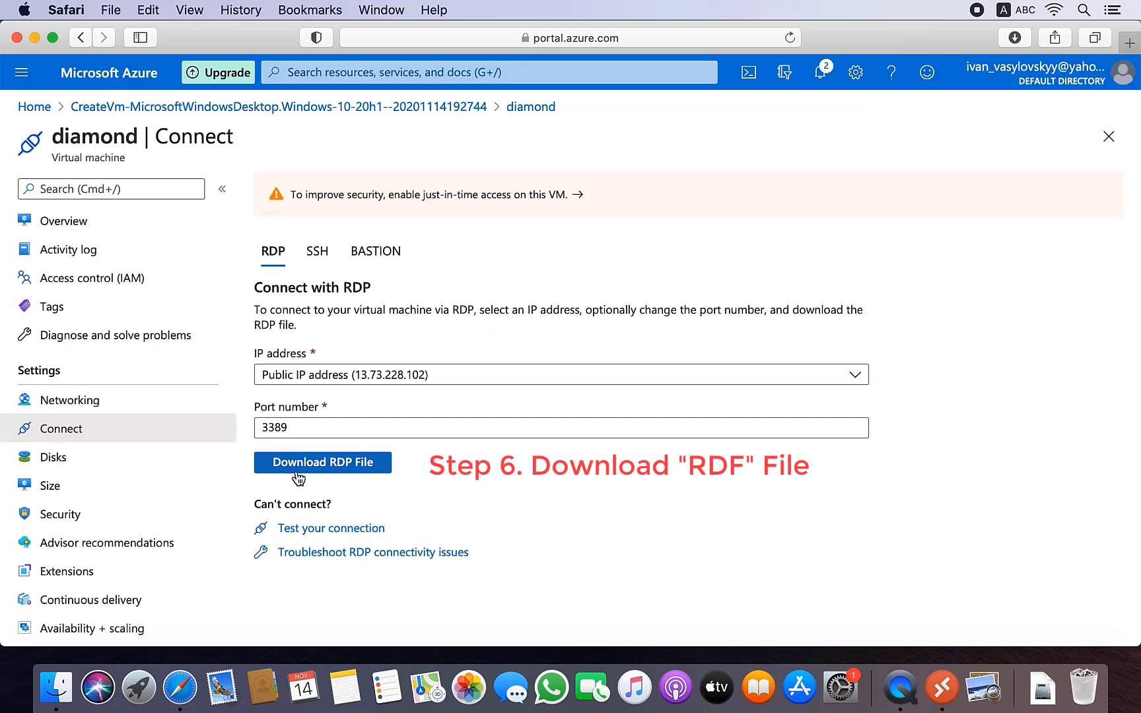
click(317, 476)
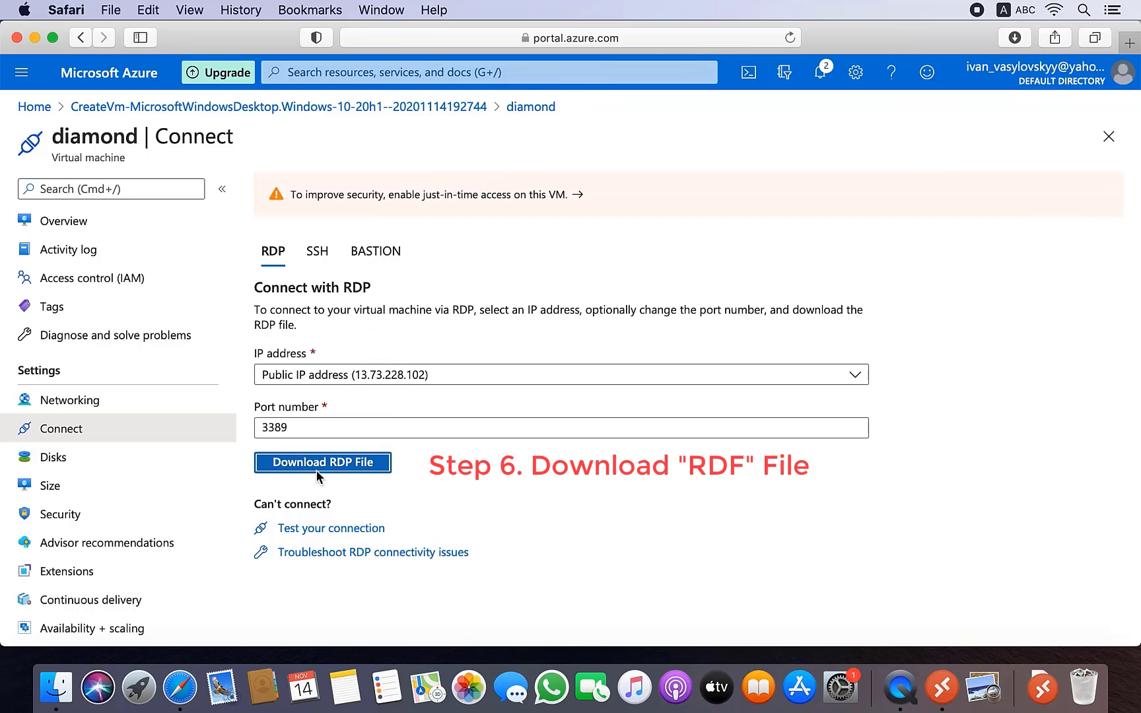
Open the downloaded diamond.rdp in Microsoft Remote Desktop and connect as diamond with the account password, accepting the unverified certificate
click(1040, 690)
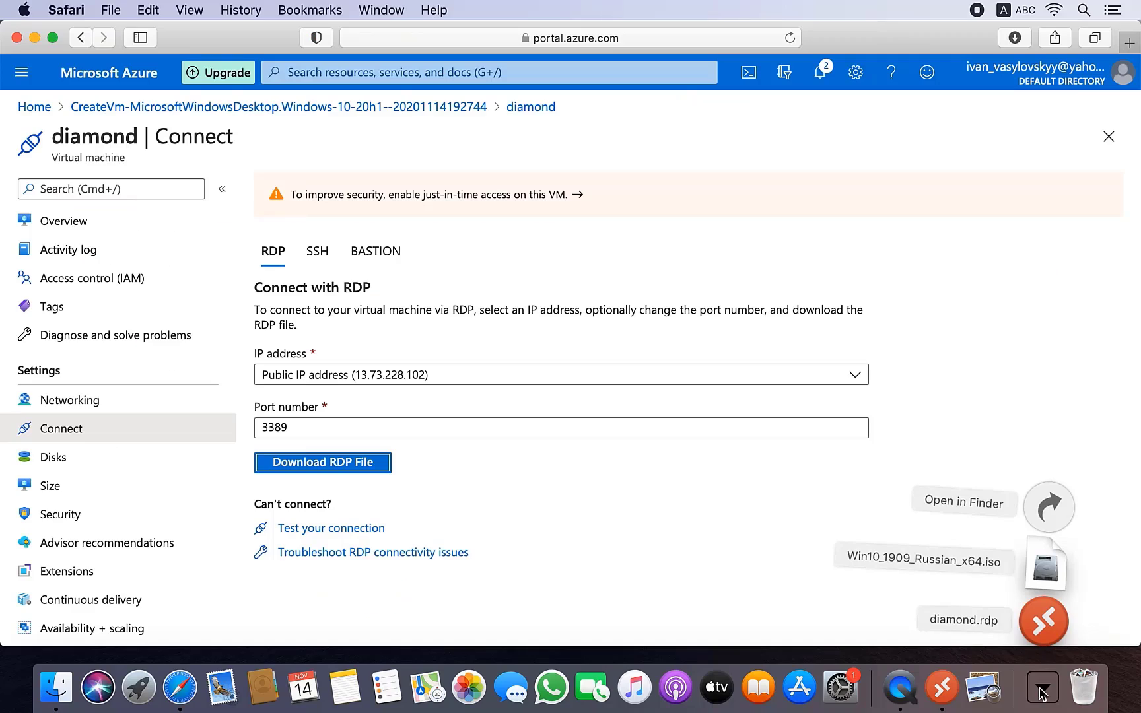
click(1042, 636)
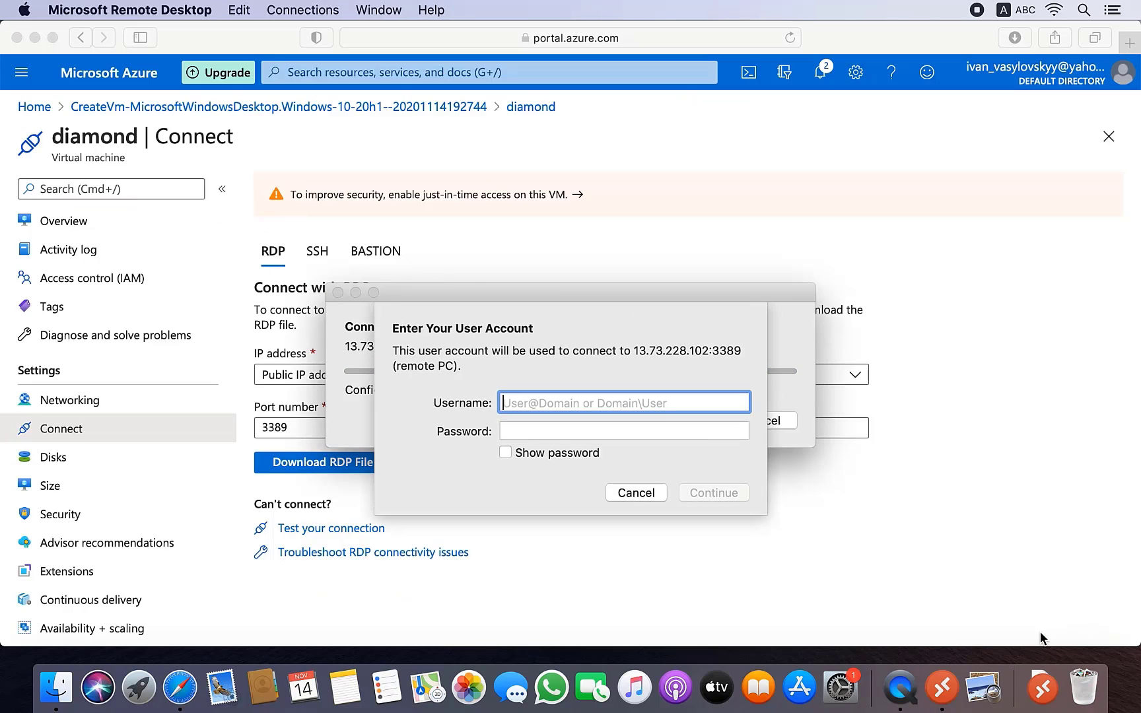
text(diamin)
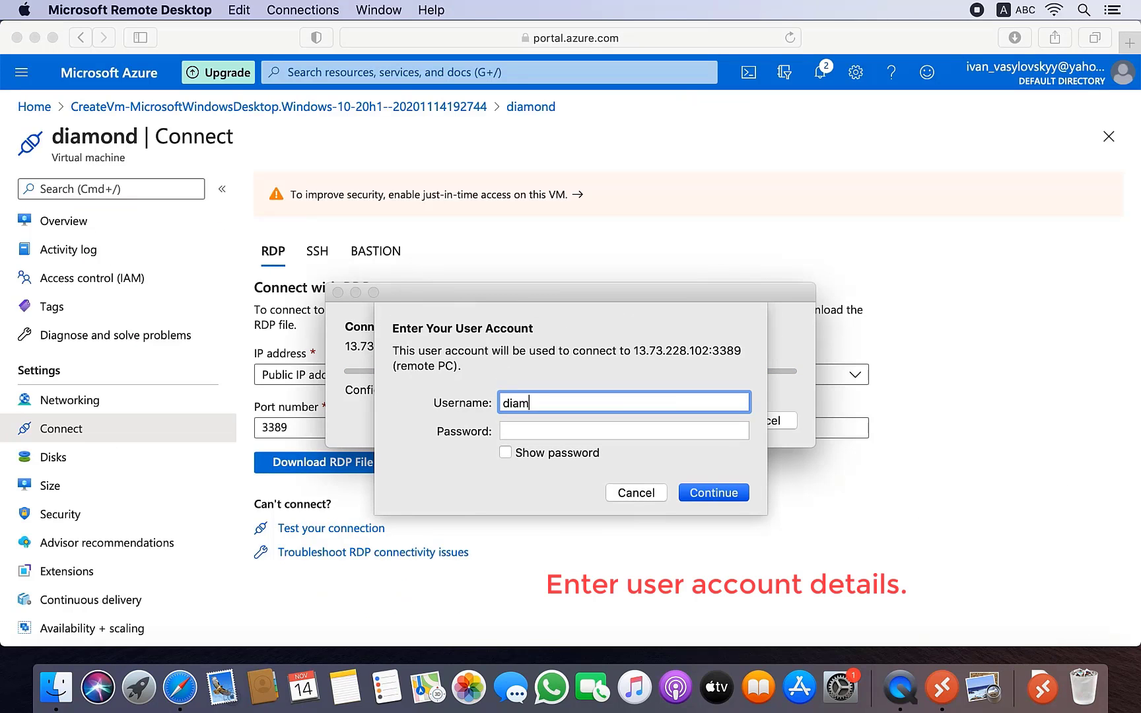
key(BackSpace)
key(BackSpace)
text(ond)
key(Tab)
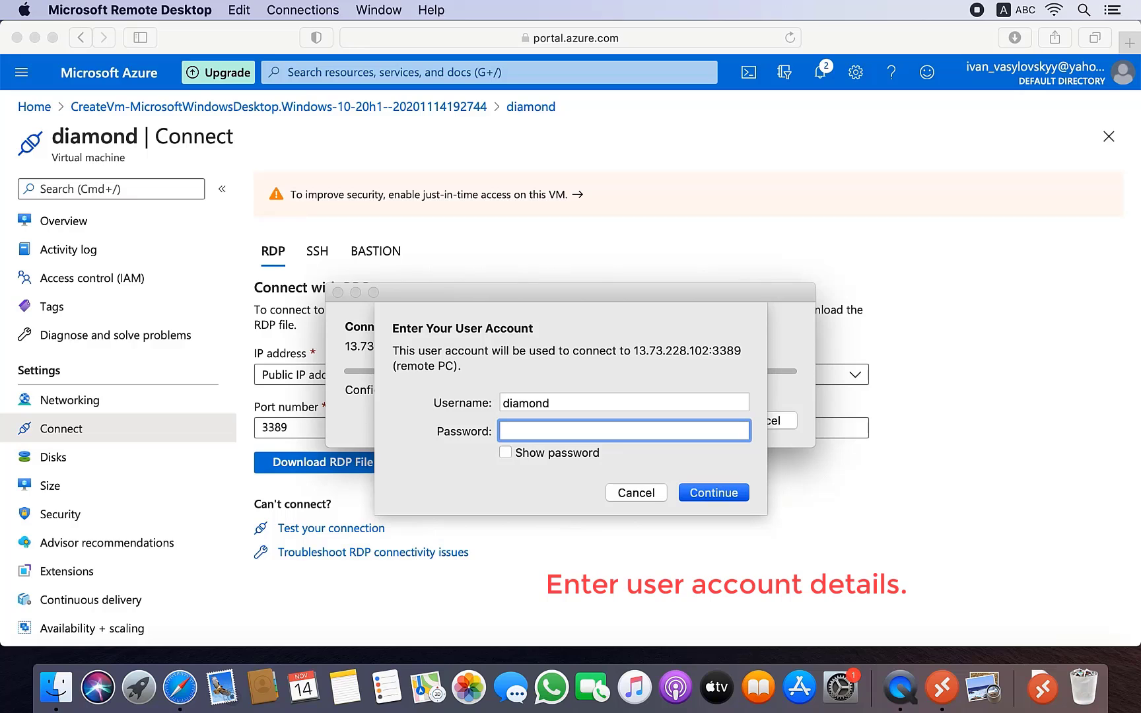
text(************)
click(716, 496)
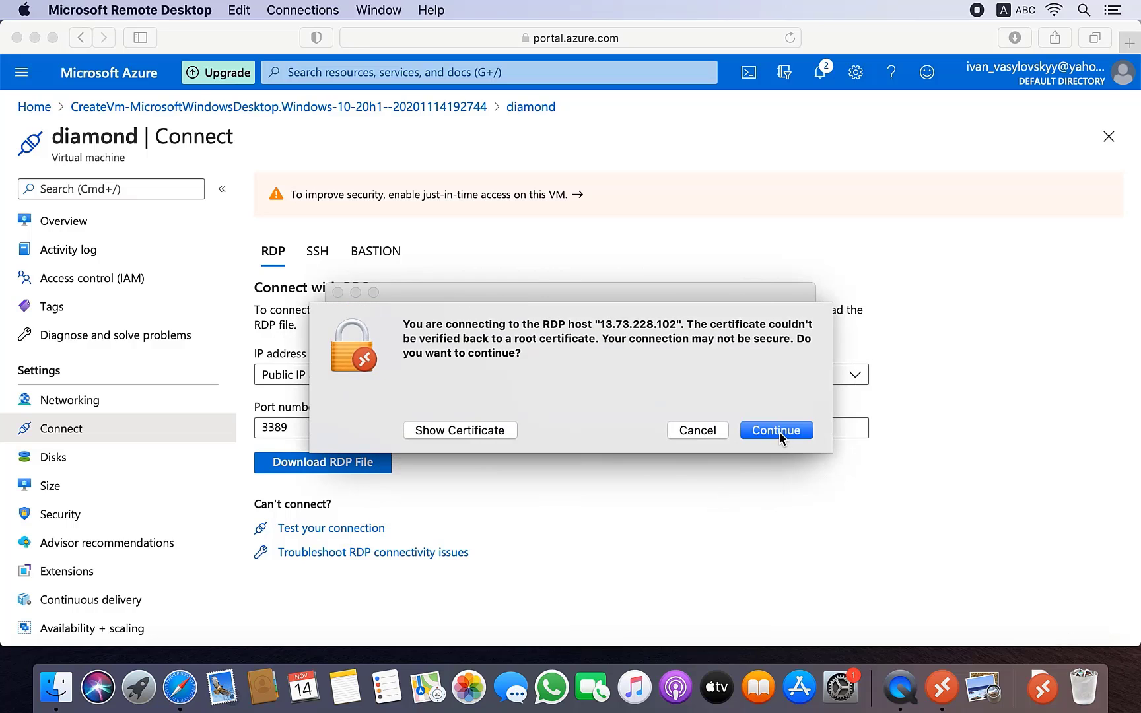
click(778, 431)
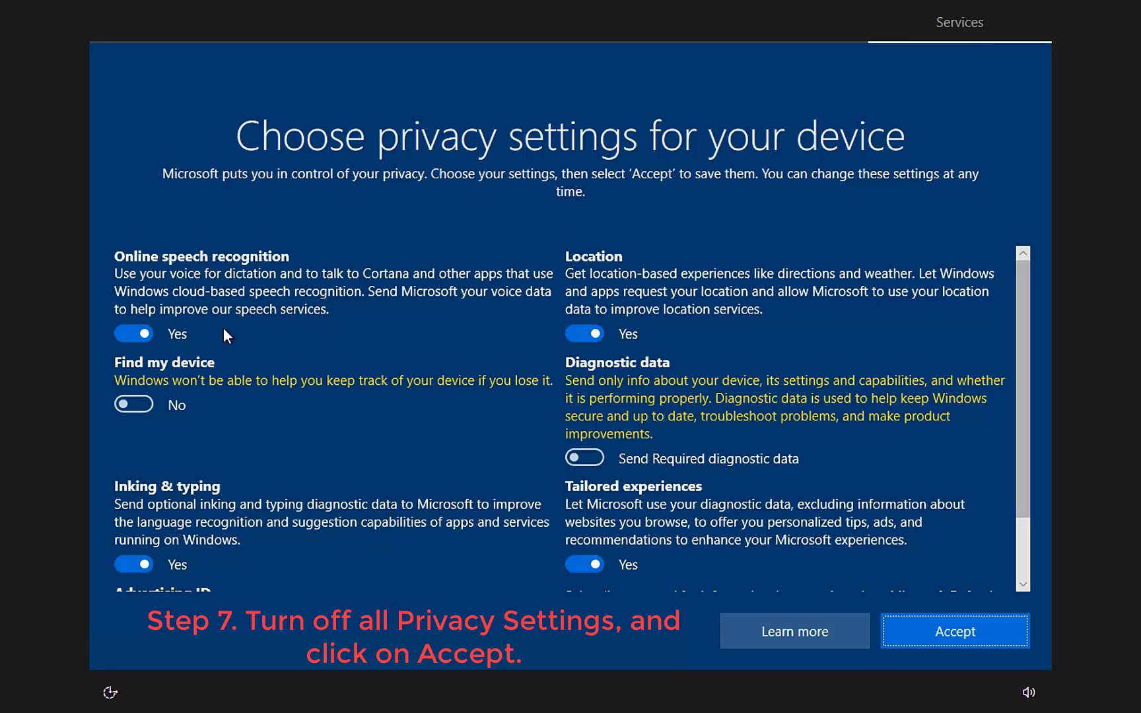
Turn off online speech recognition, location, inking and typing, tailored experiences and advertising ID, accept the privacy settings, and allow network discovery
click(134, 334)
click(592, 333)
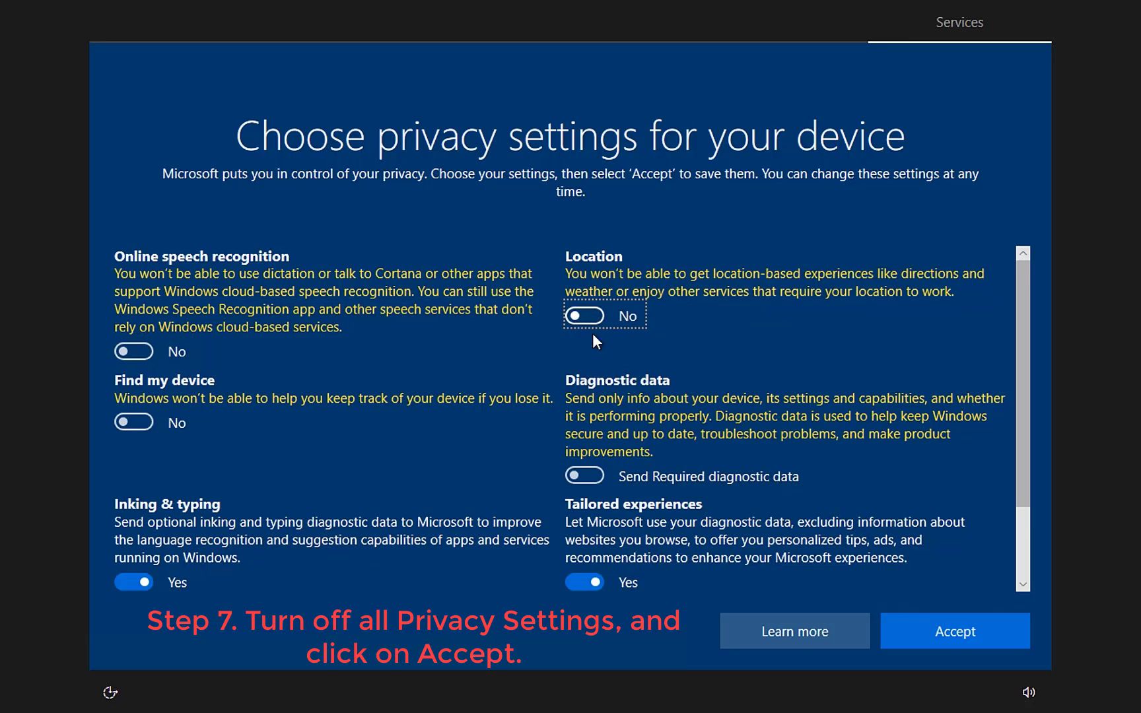
scroll(392, 508, down, 2)
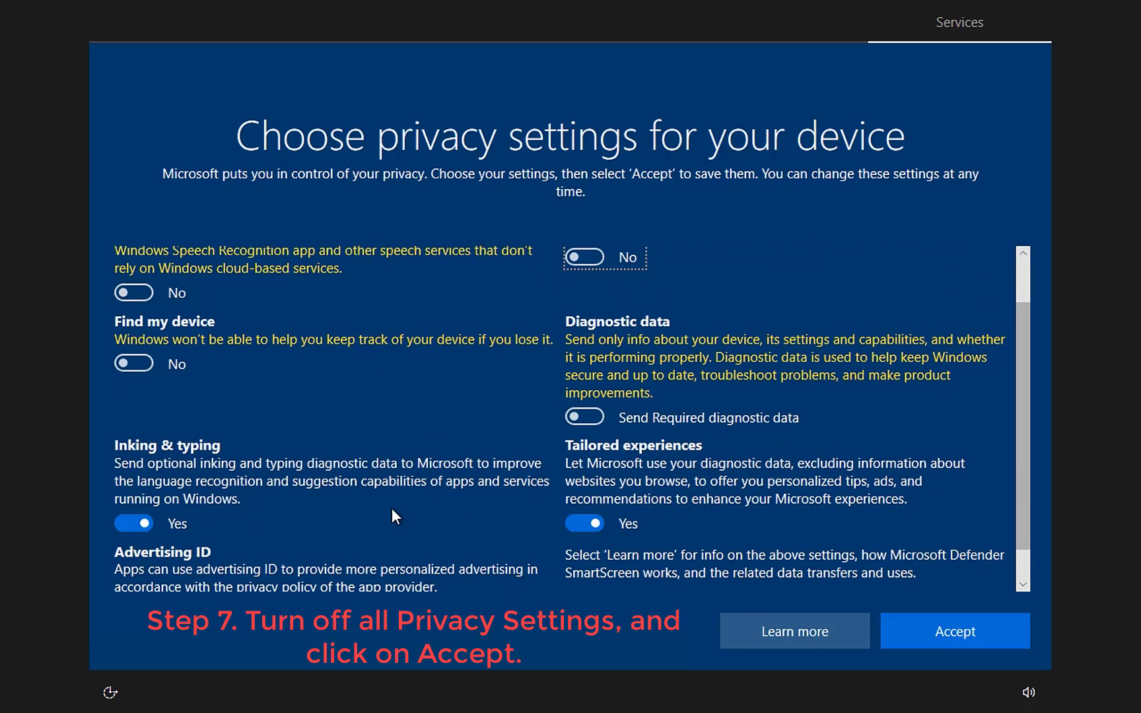
click(142, 510)
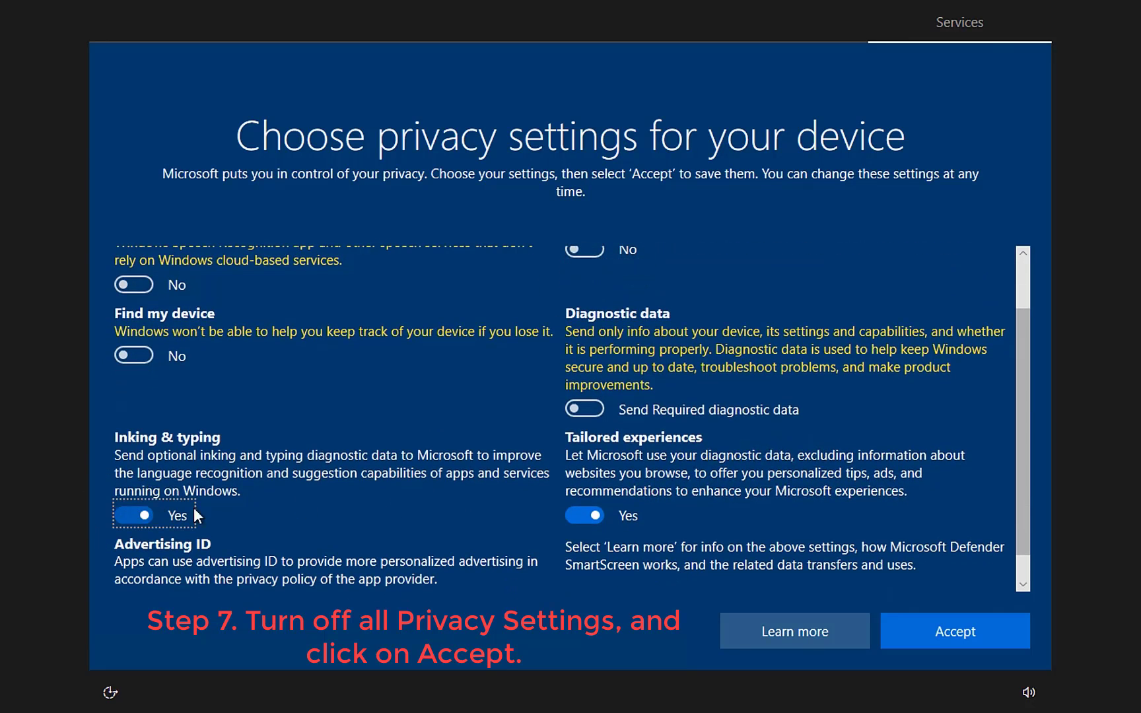
click(585, 514)
scroll(585, 512, down, 1)
click(134, 573)
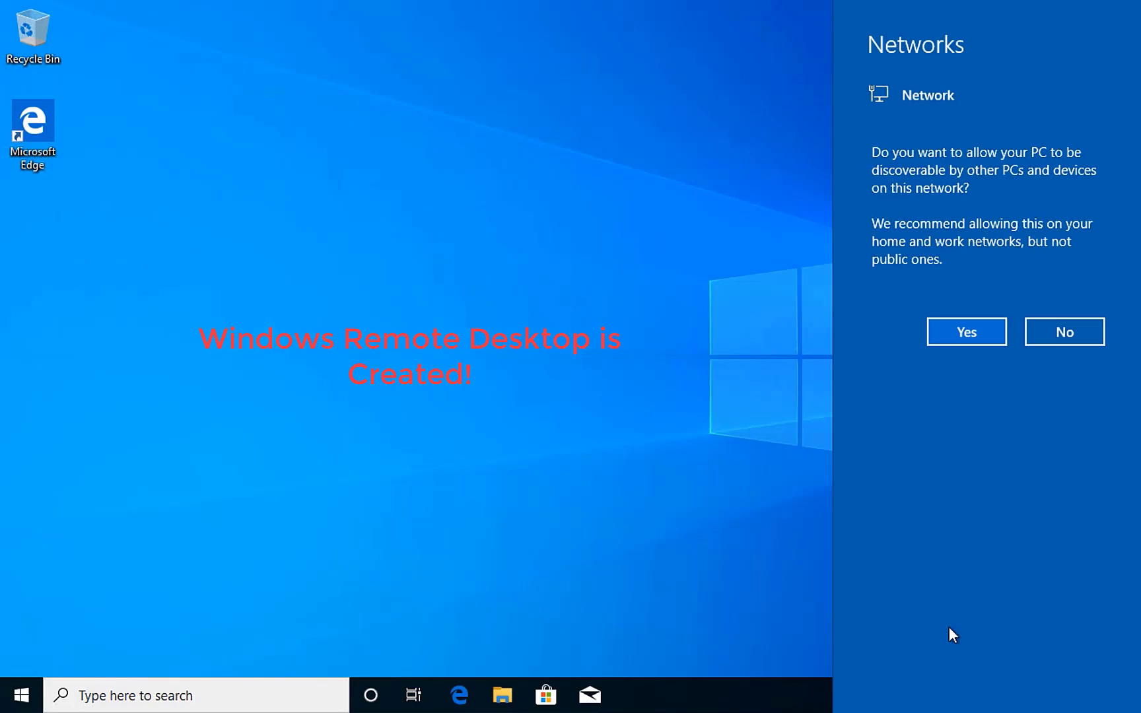
click(975, 335)
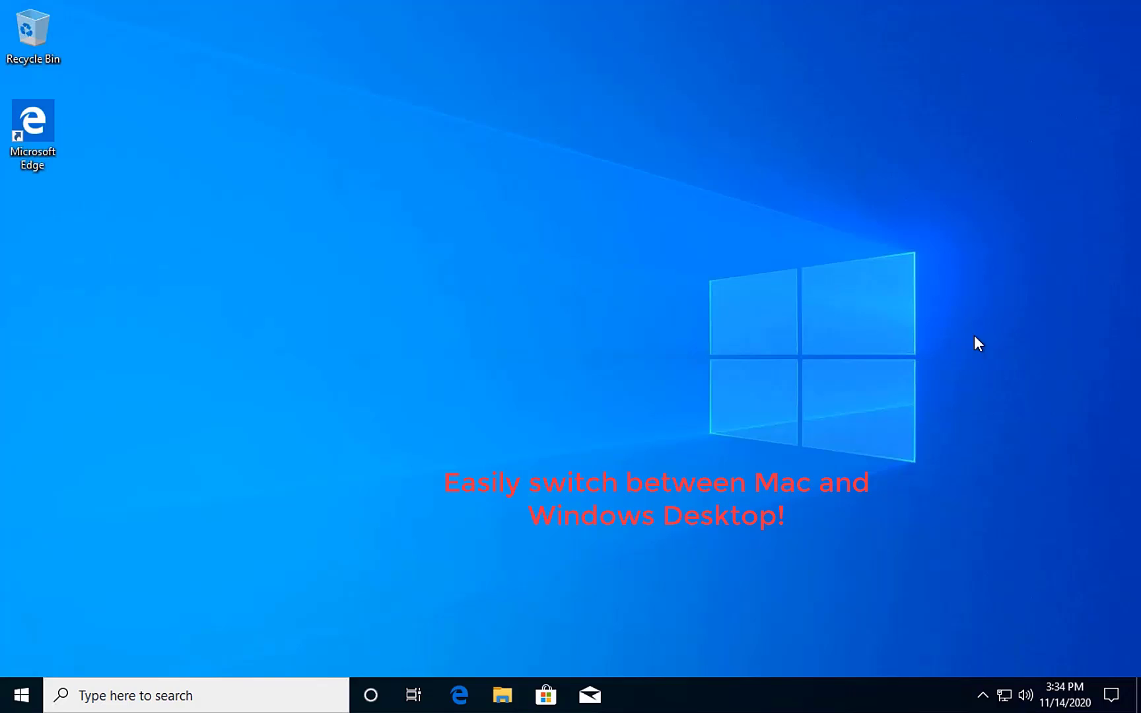
Switch back and forth between the full-screen Windows remote desktop and the Mac desktop
key(ctrl+Left)
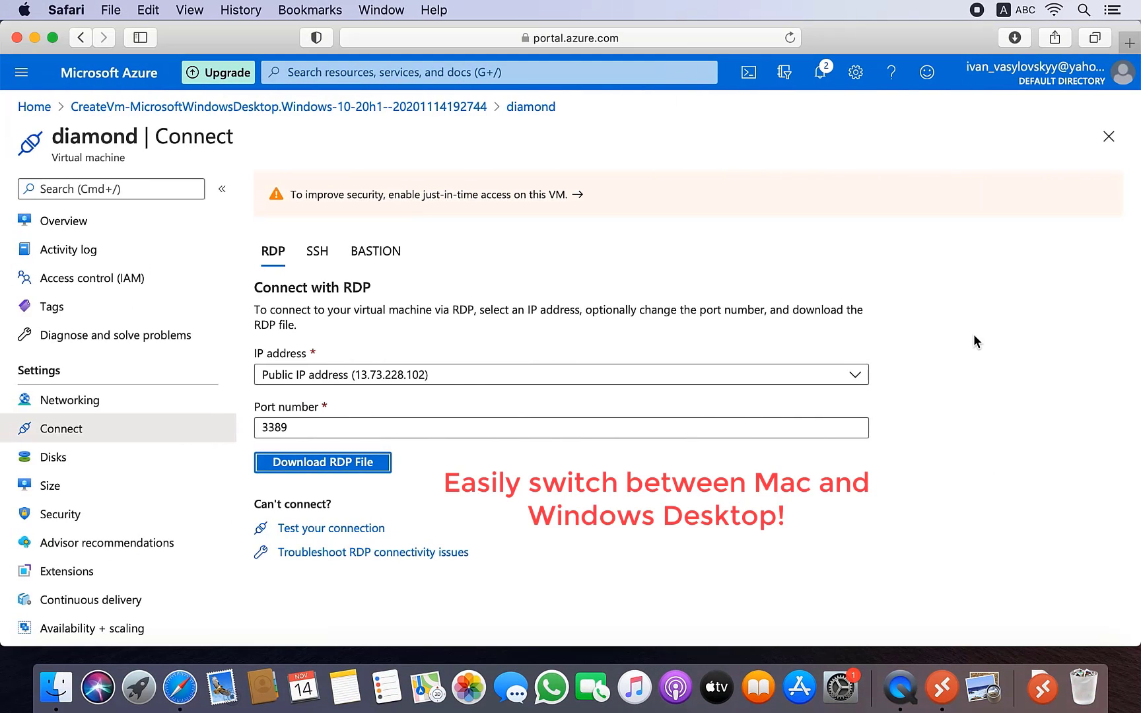
key(ctrl+Right)
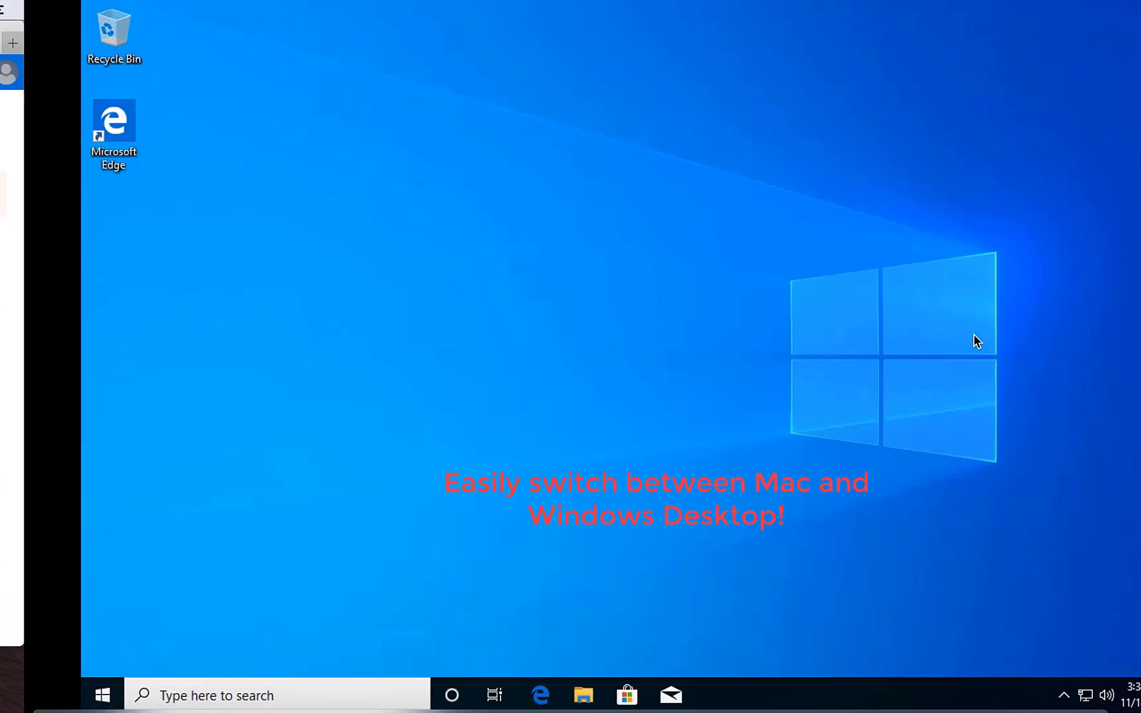
key(ctrl+Left)
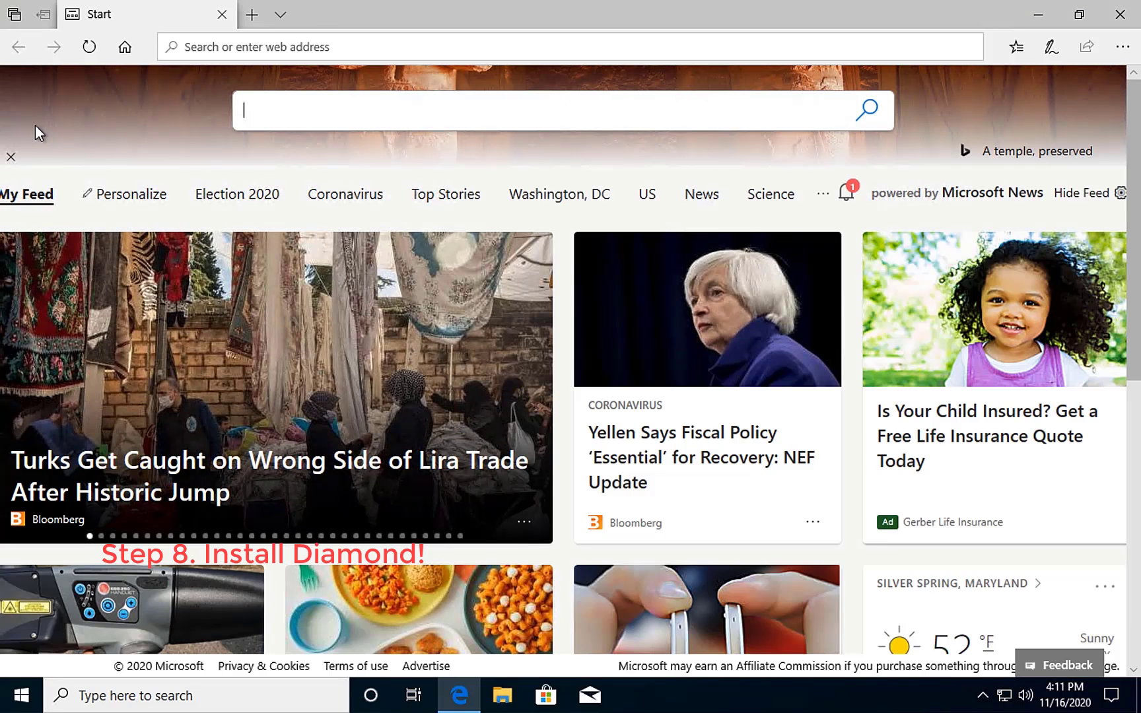
Go to the diamondfms.com website in the remote Windows machine's browser
click(239, 48)
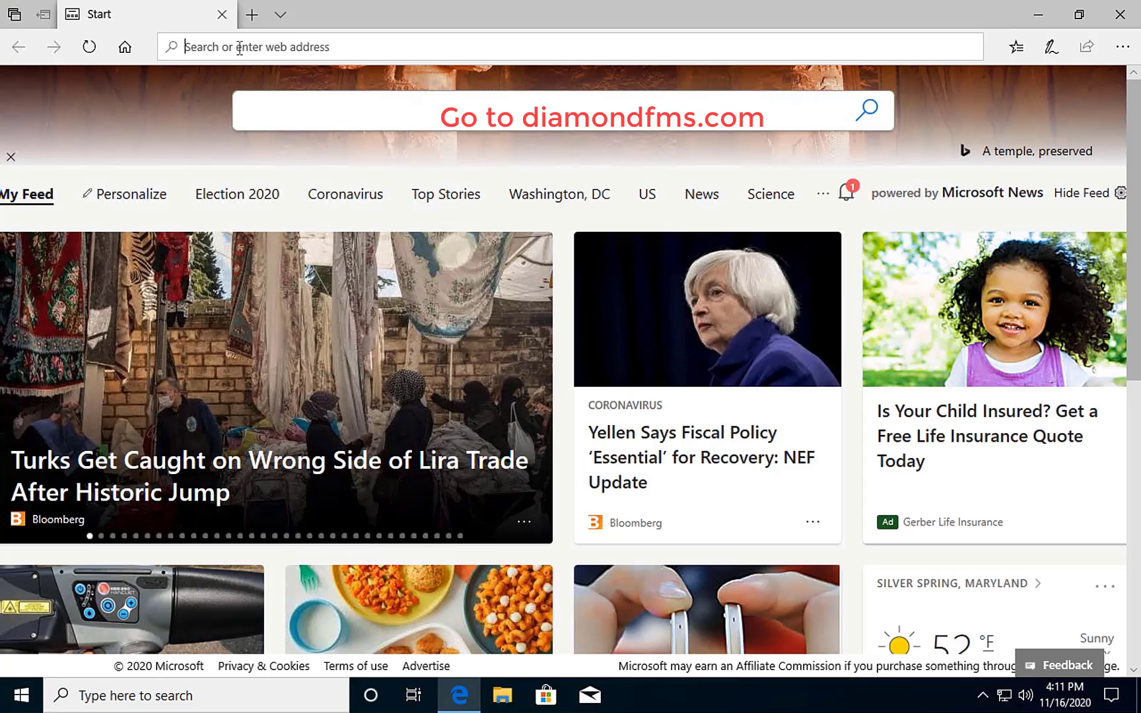
text(diamondf)
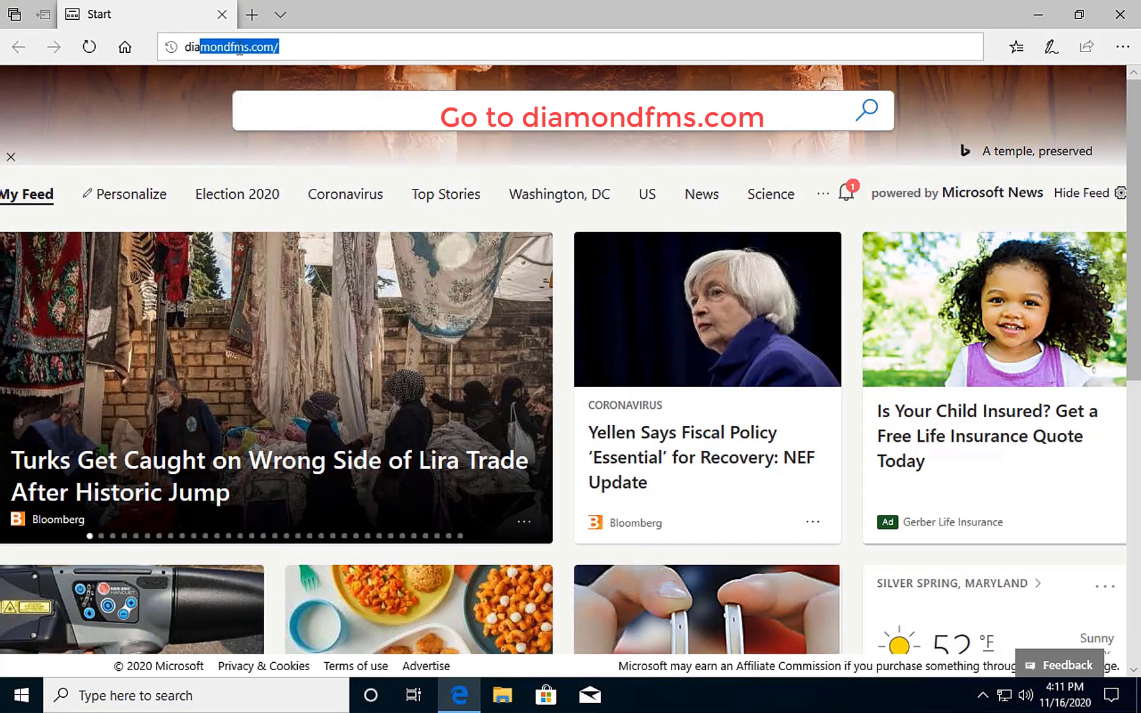
text(ms.com)
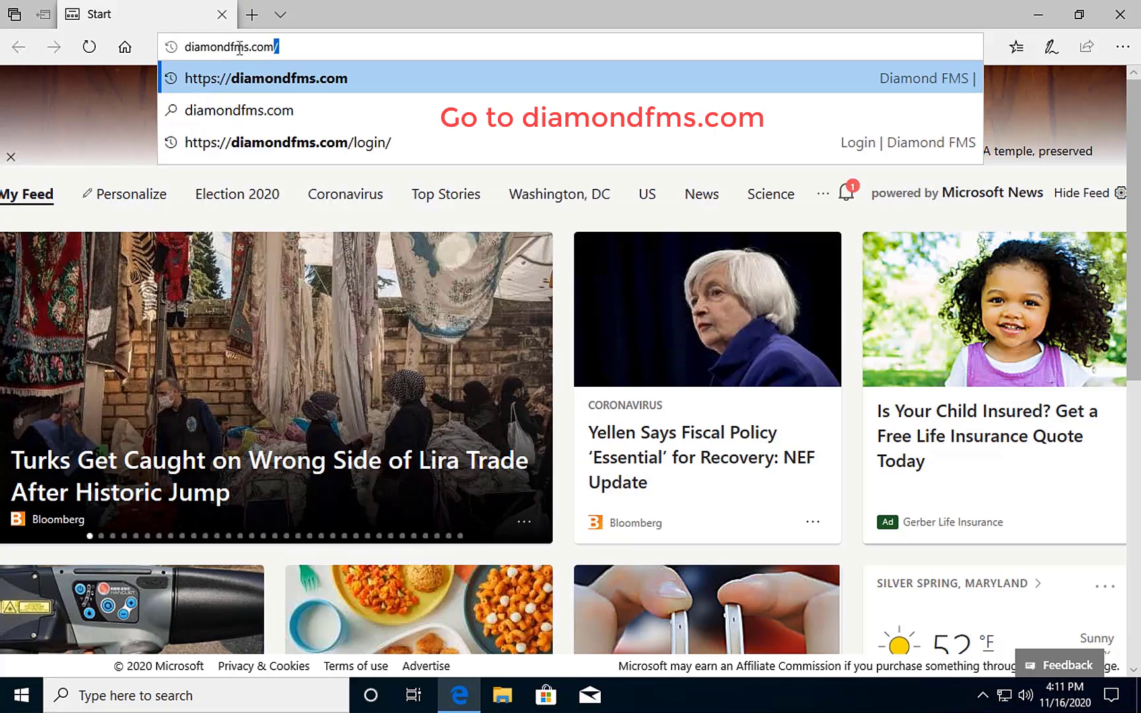
key(Return)
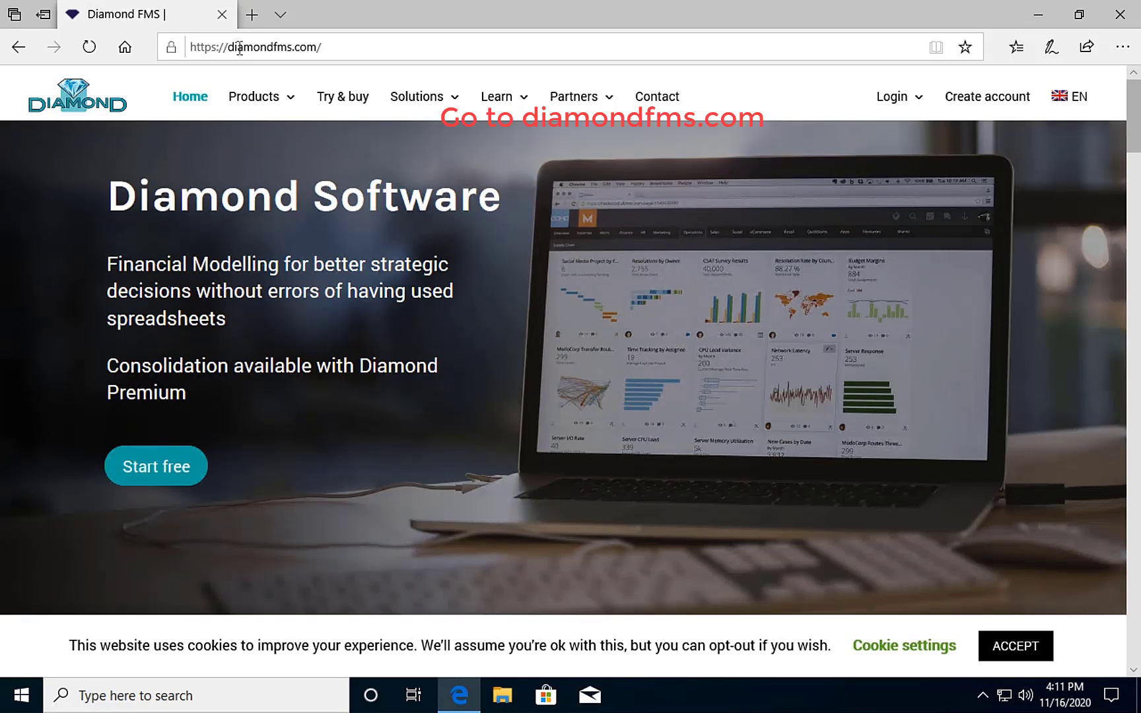
Log in to the Diamond FMS website with the account's e-mail address and password
click(915, 110)
click(915, 138)
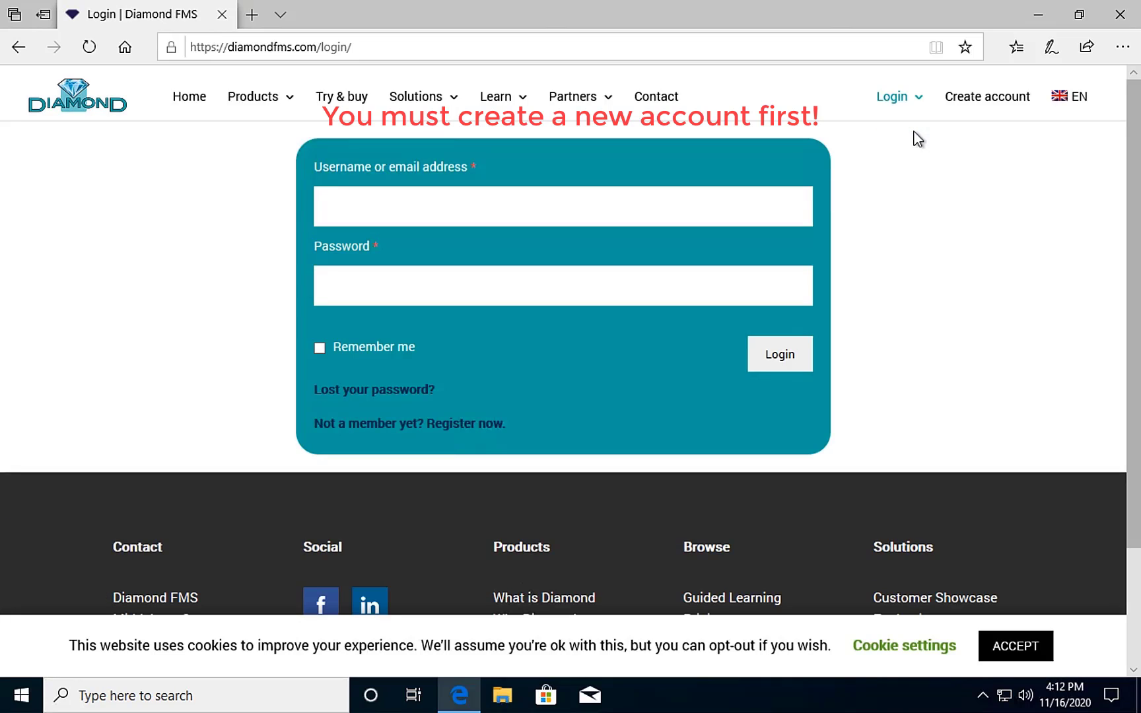
click(476, 215)
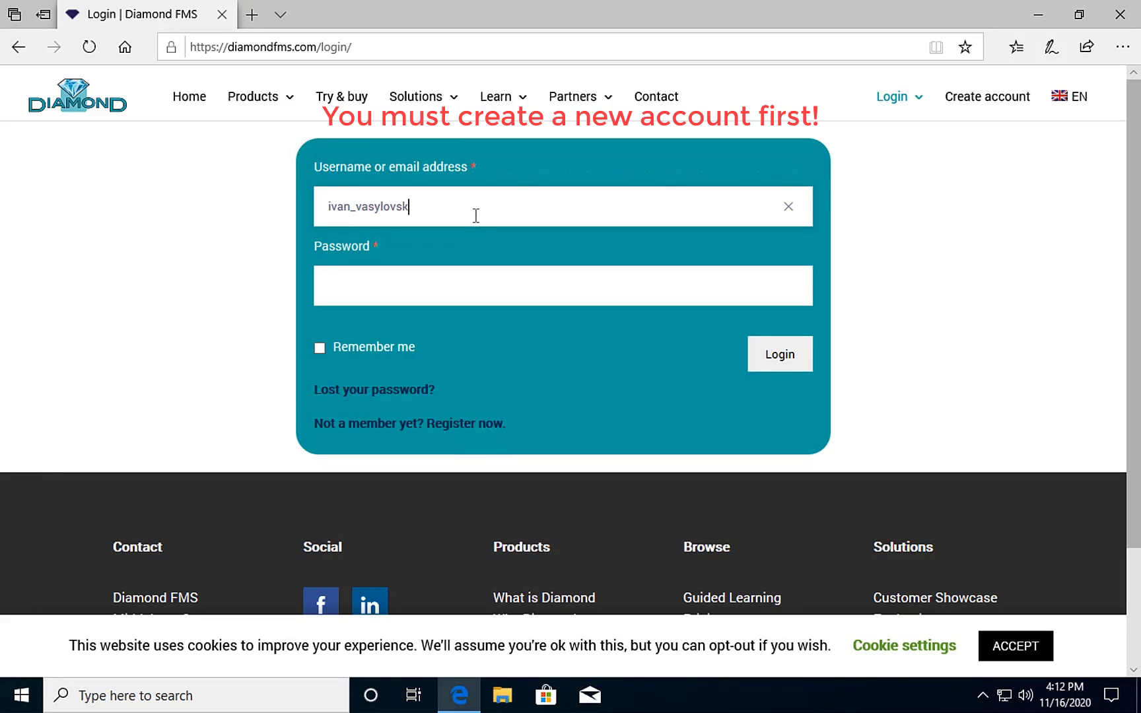
key(Tab)
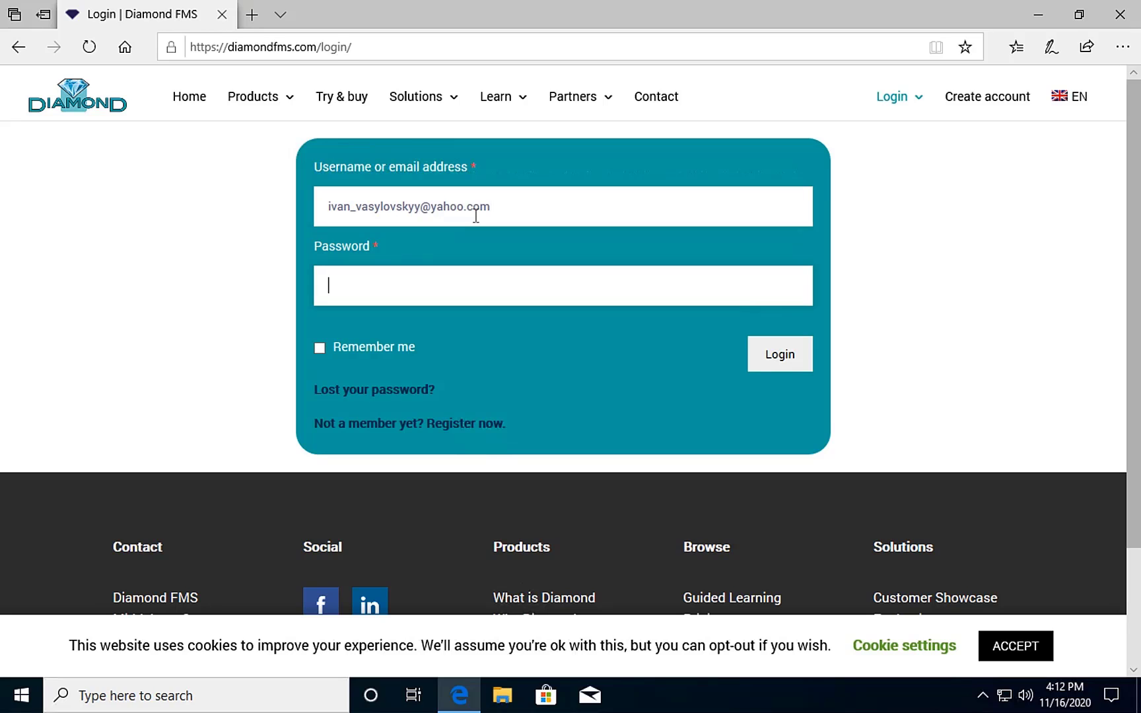
text(••••)
key(Return)
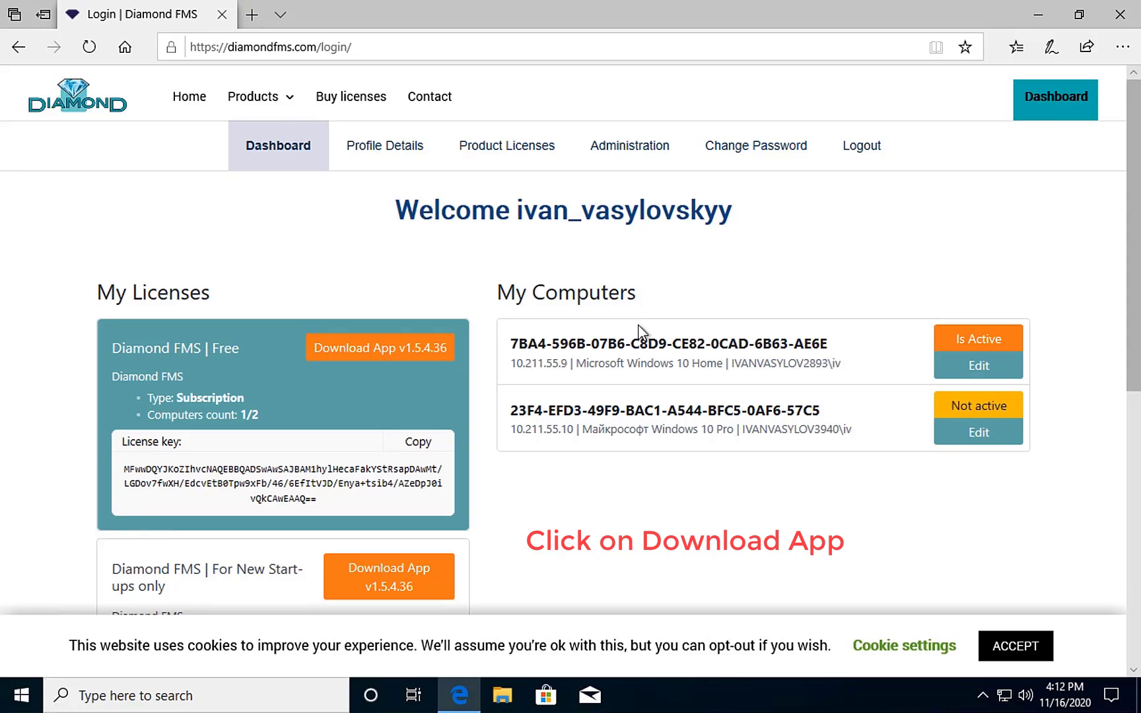
Download the Diamond FMS Free app v1.5.4.36 installer, save it, and run it despite the SmartScreen block
click(376, 356)
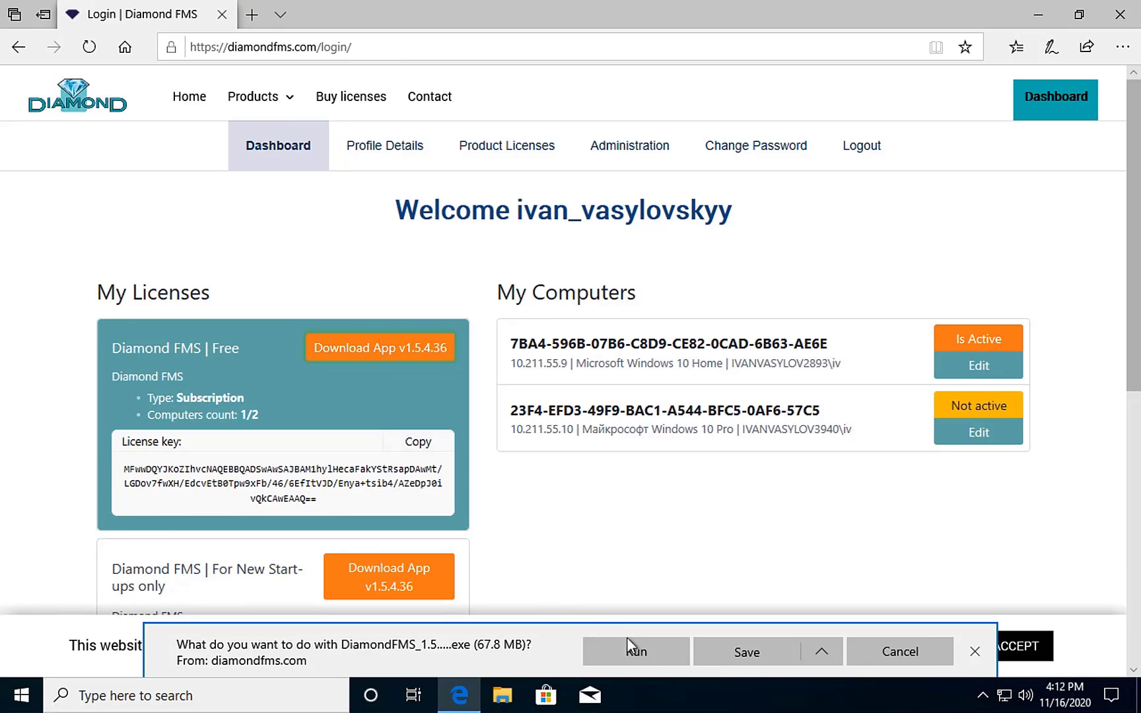
click(764, 657)
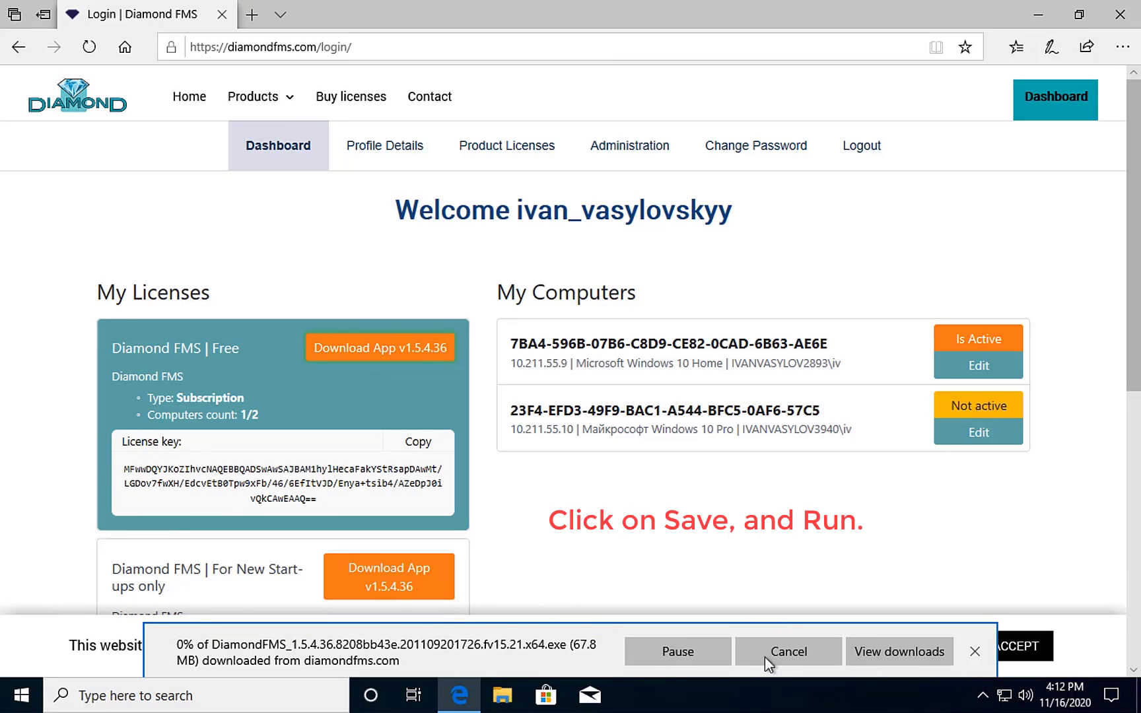
click(679, 652)
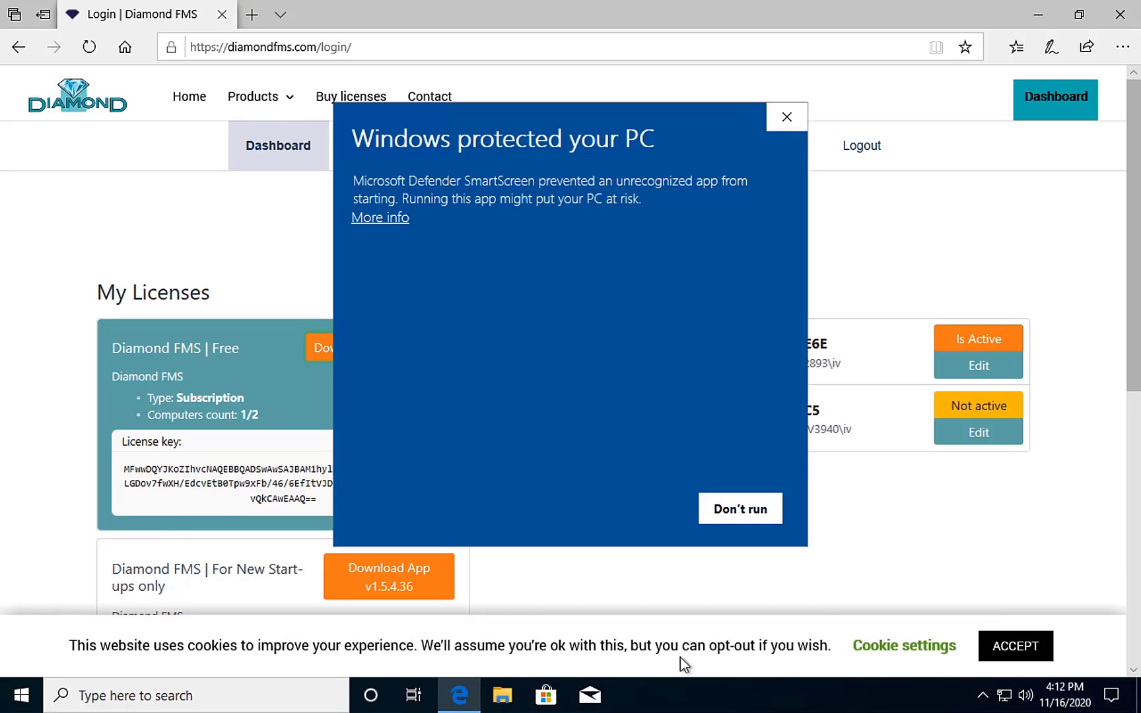
click(376, 219)
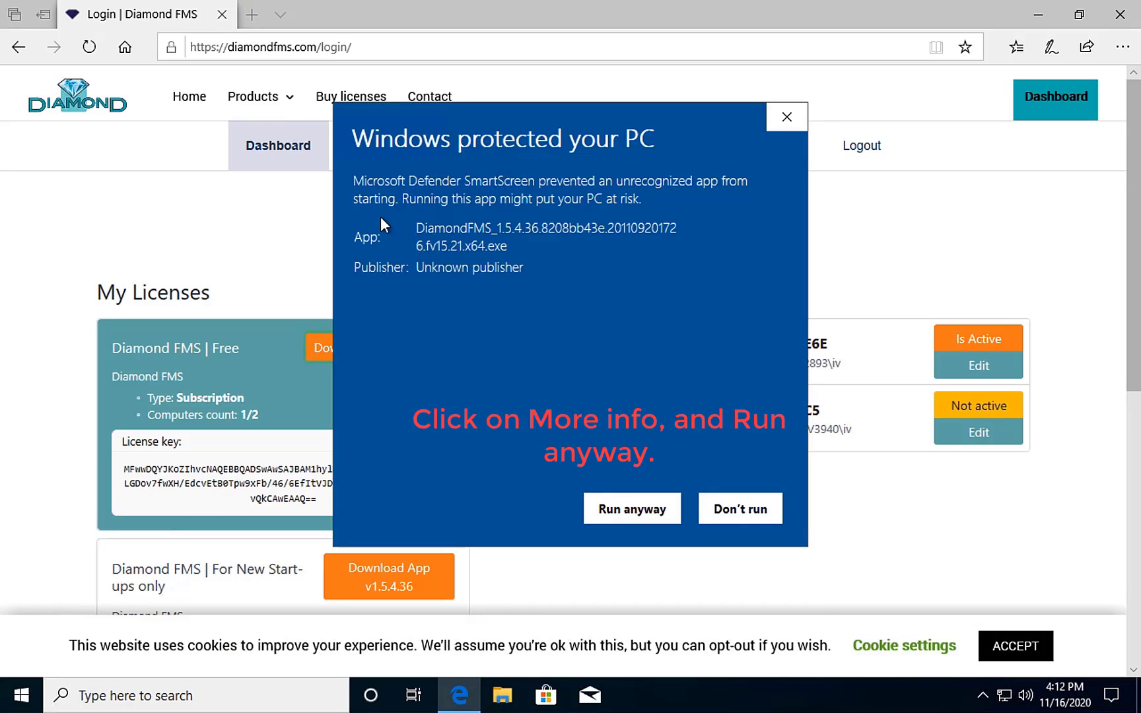
click(626, 515)
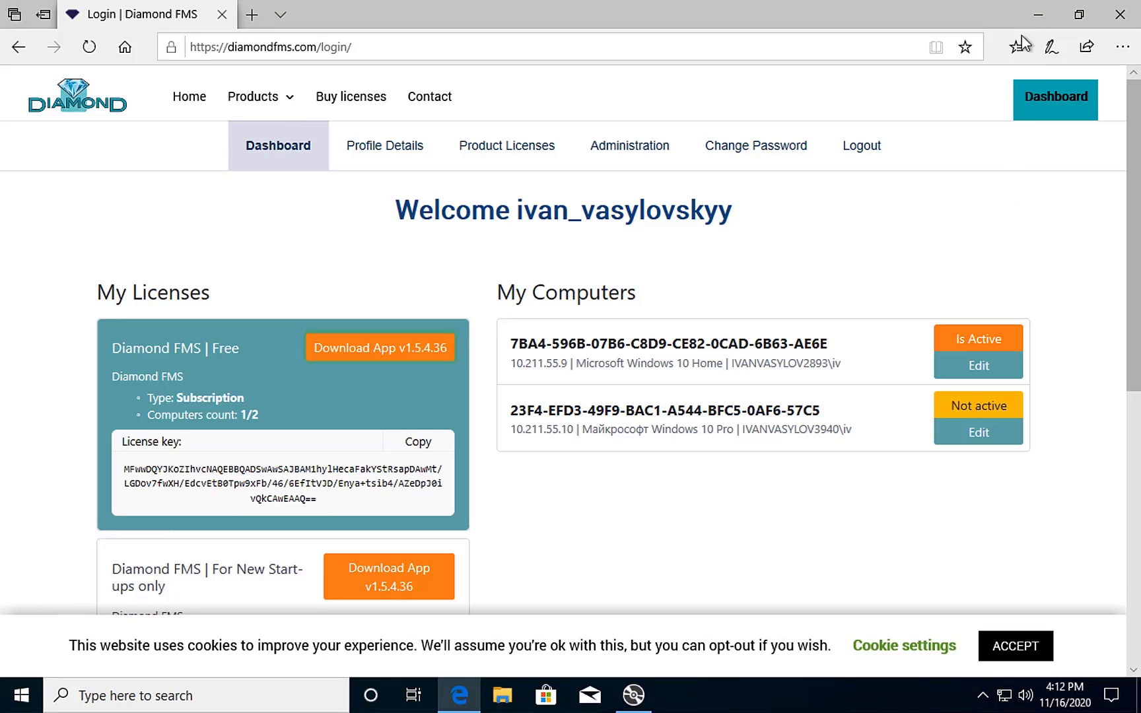
Accept the .NET Framework 3.5 SP1 license terms and install the required components, including the .NET Framework 3.5 Windows feature
click(1037, 16)
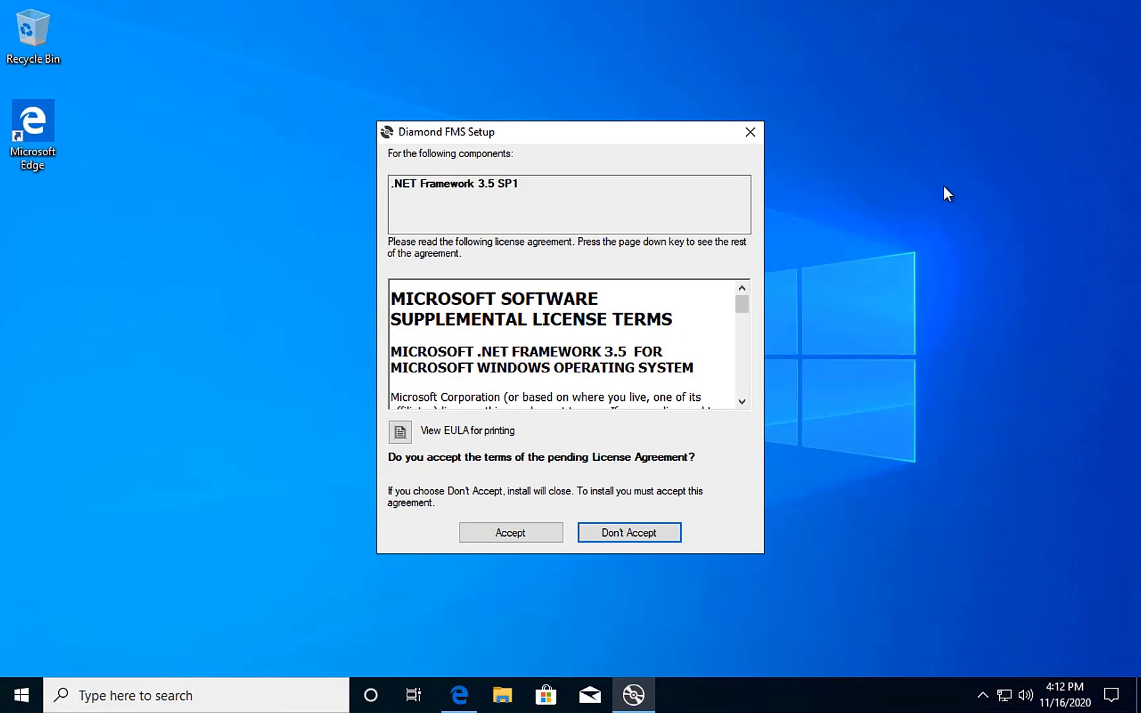
click(575, 135)
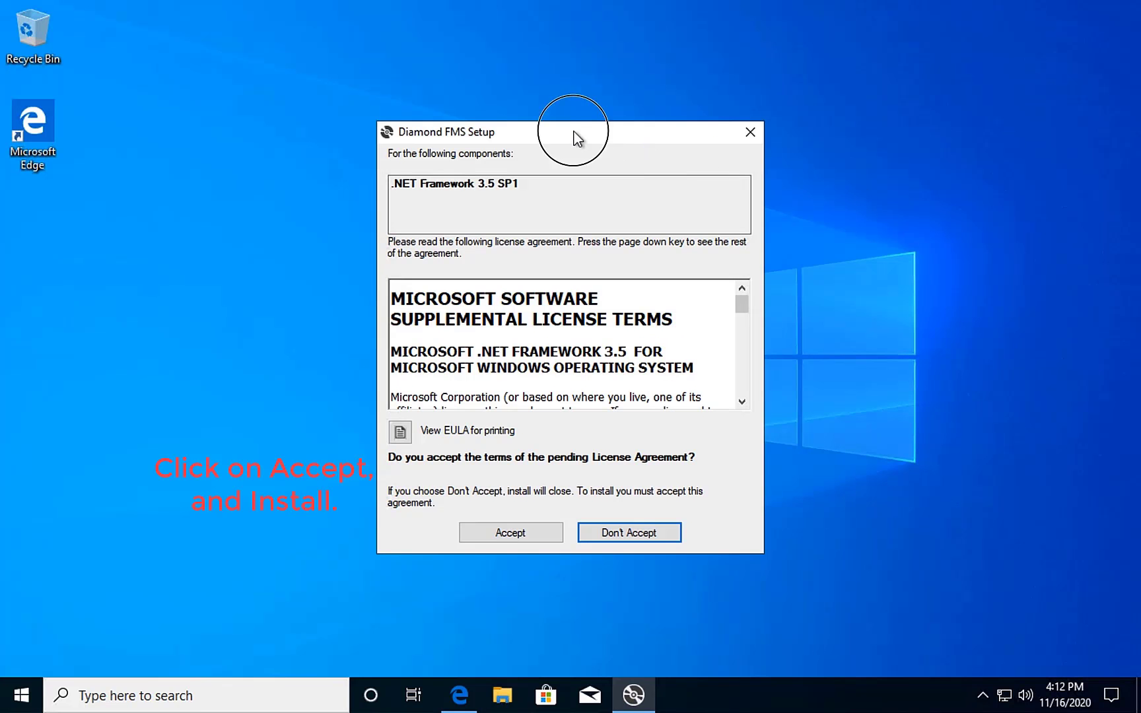
click(511, 536)
click(511, 536)
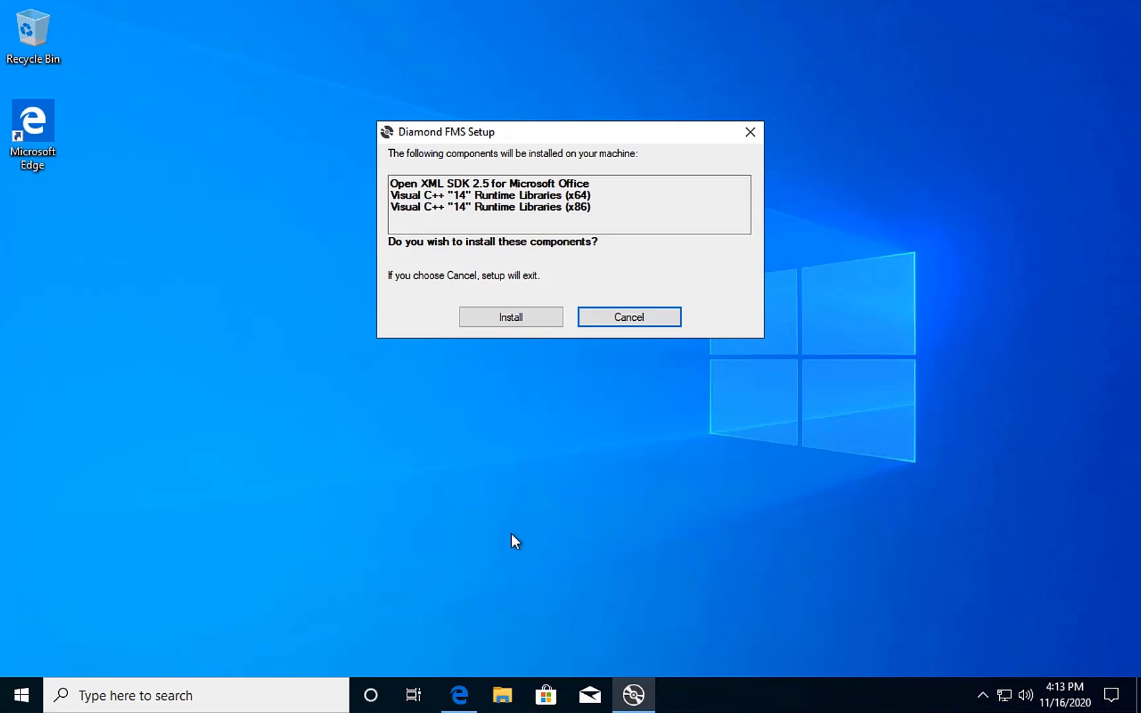
click(510, 318)
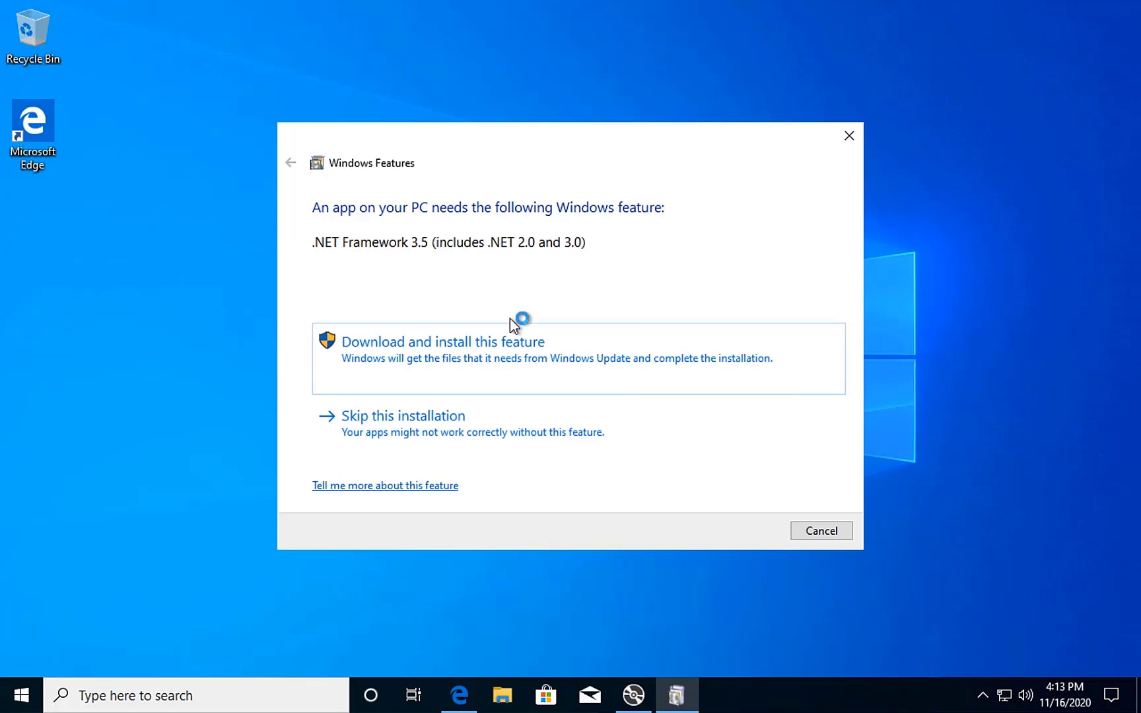
click(511, 359)
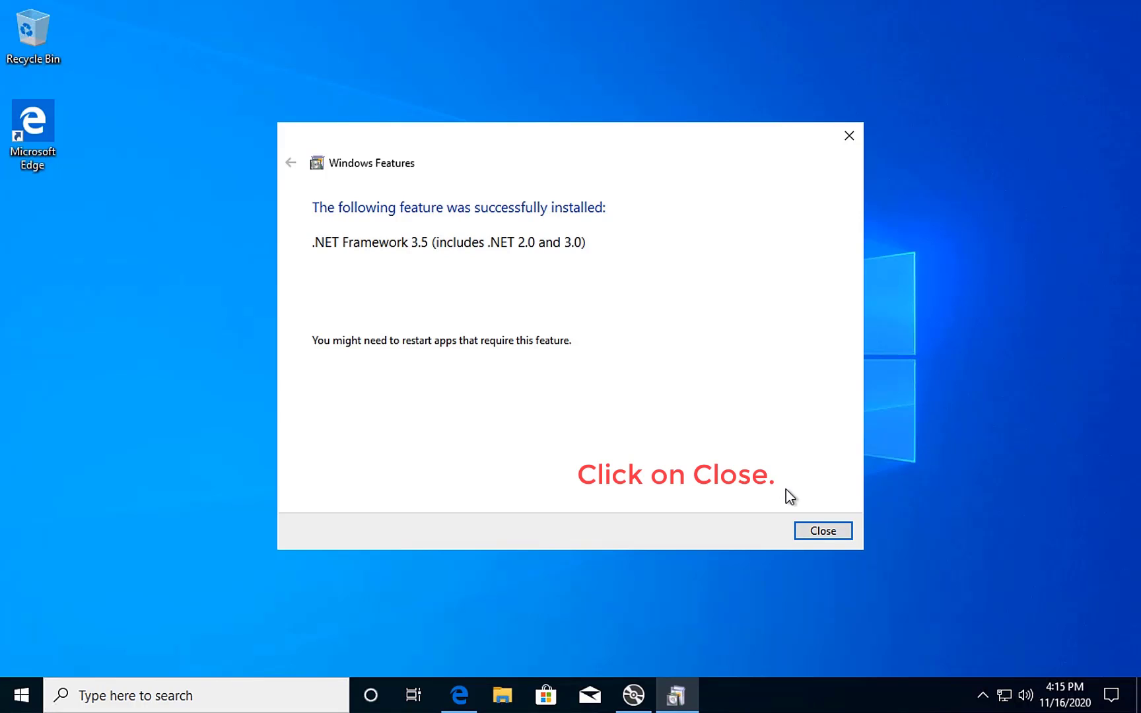
click(819, 536)
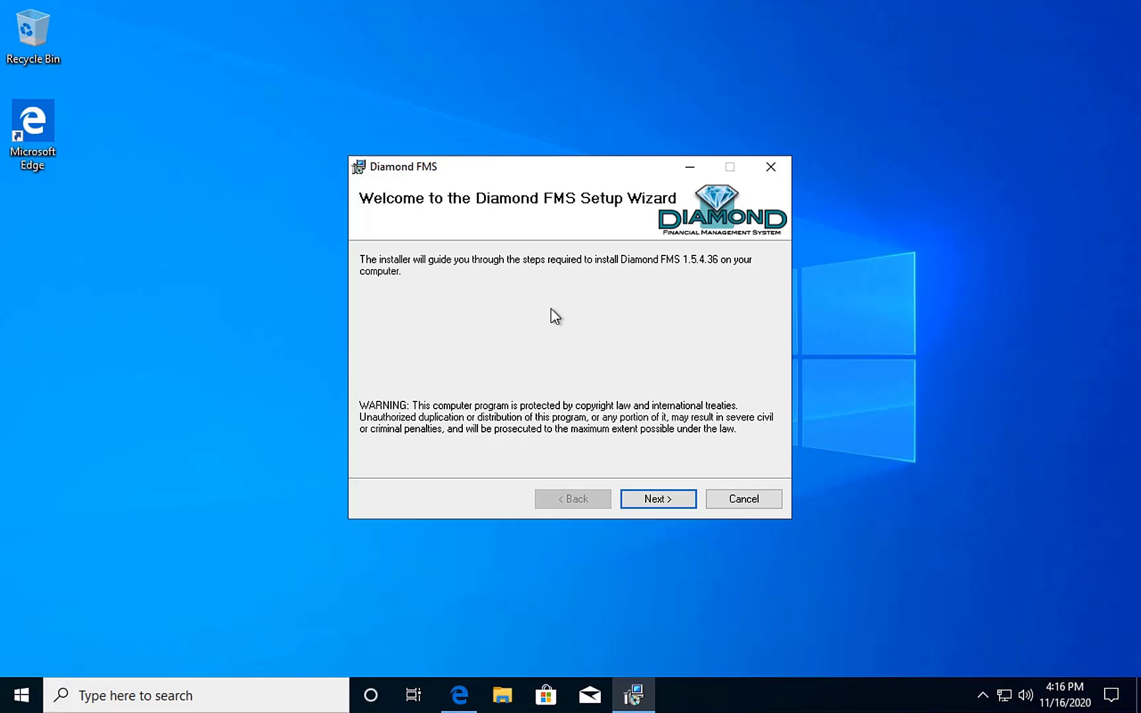
Install Diamond FMS in the default folder for everyone, with English as the default language, and close the setup wizard
click(657, 503)
click(656, 502)
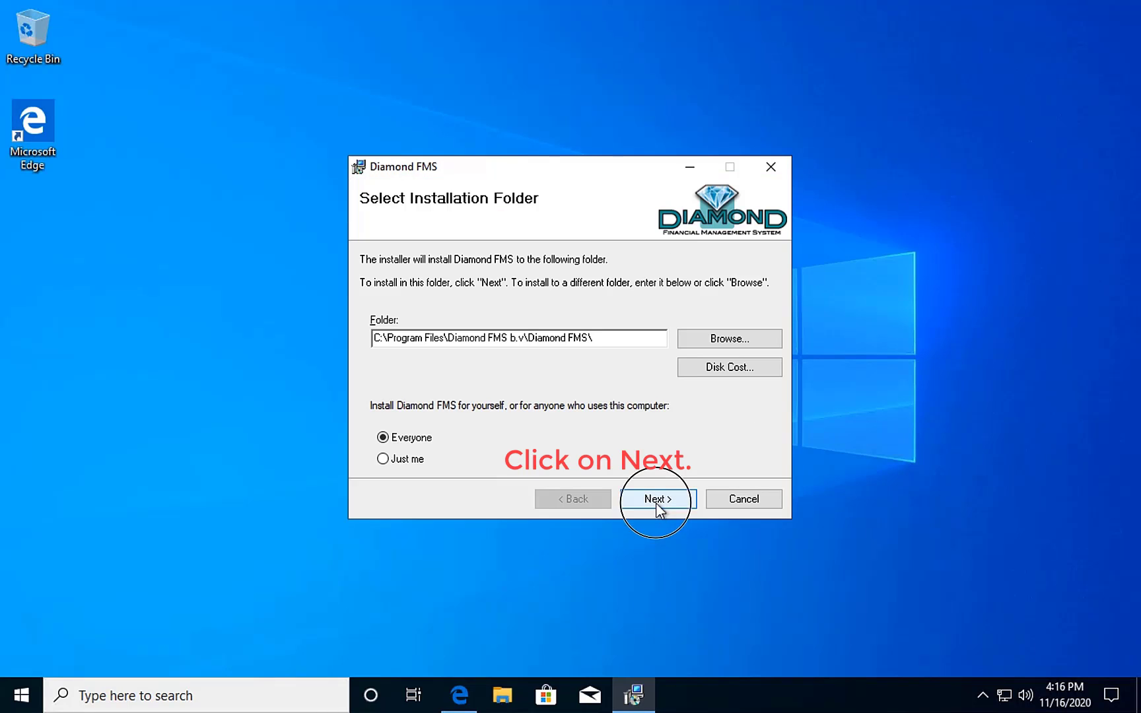
click(493, 332)
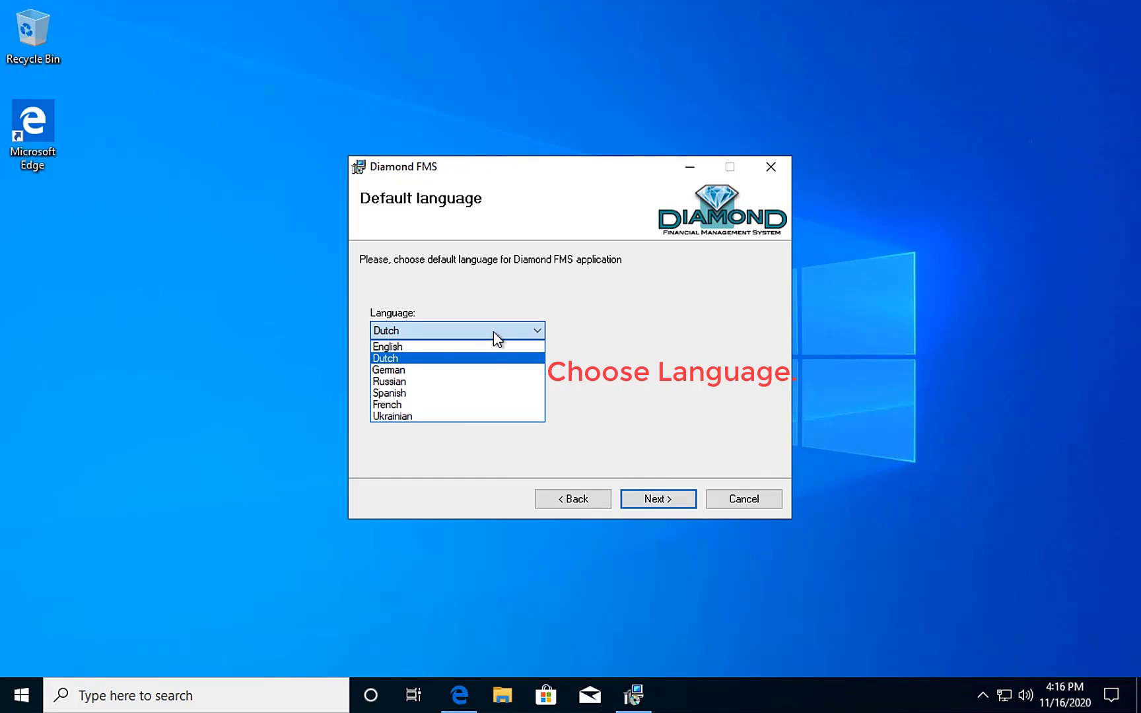
click(484, 347)
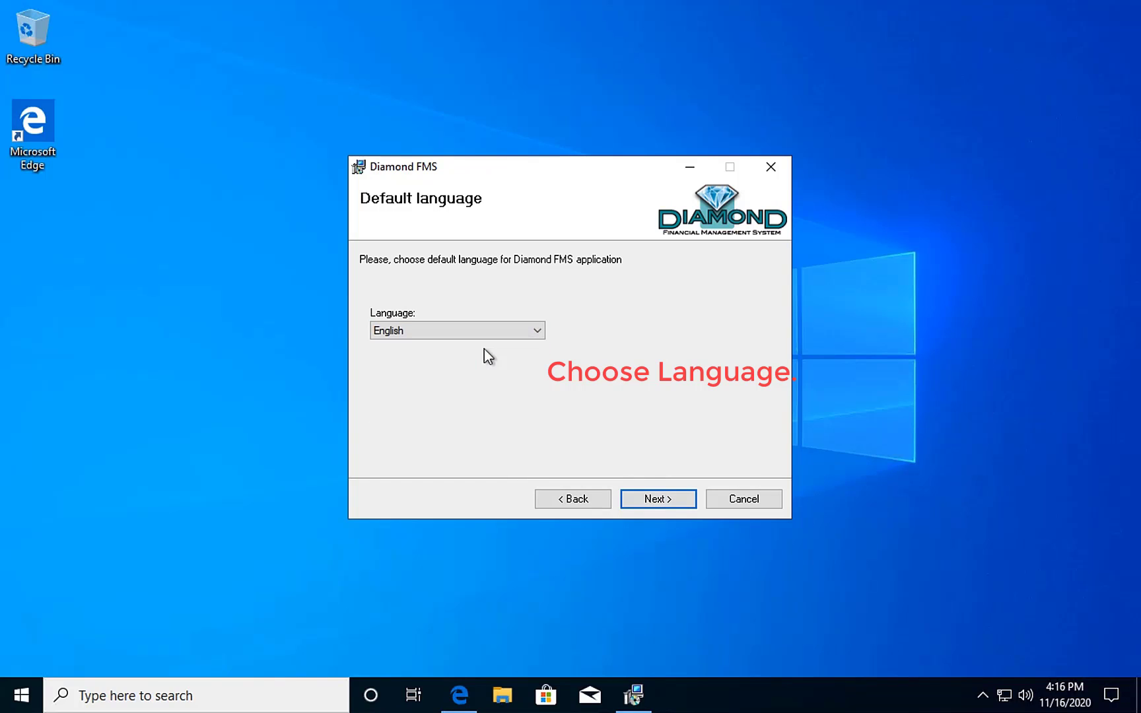
click(664, 504)
click(666, 501)
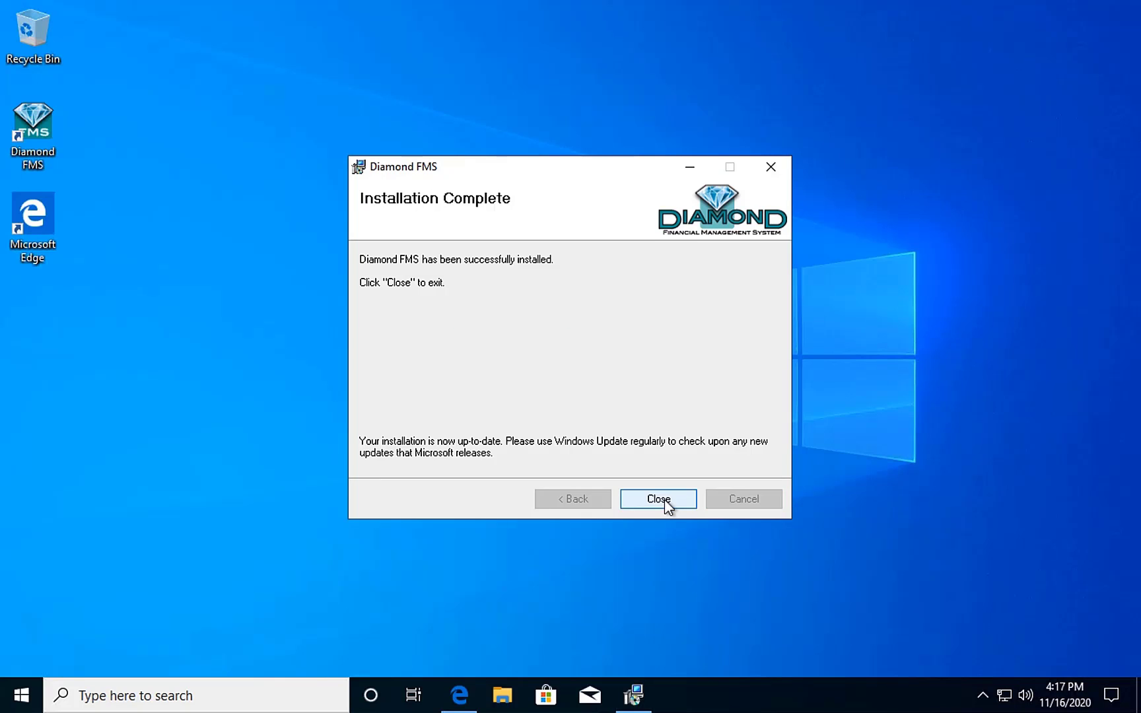
click(666, 503)
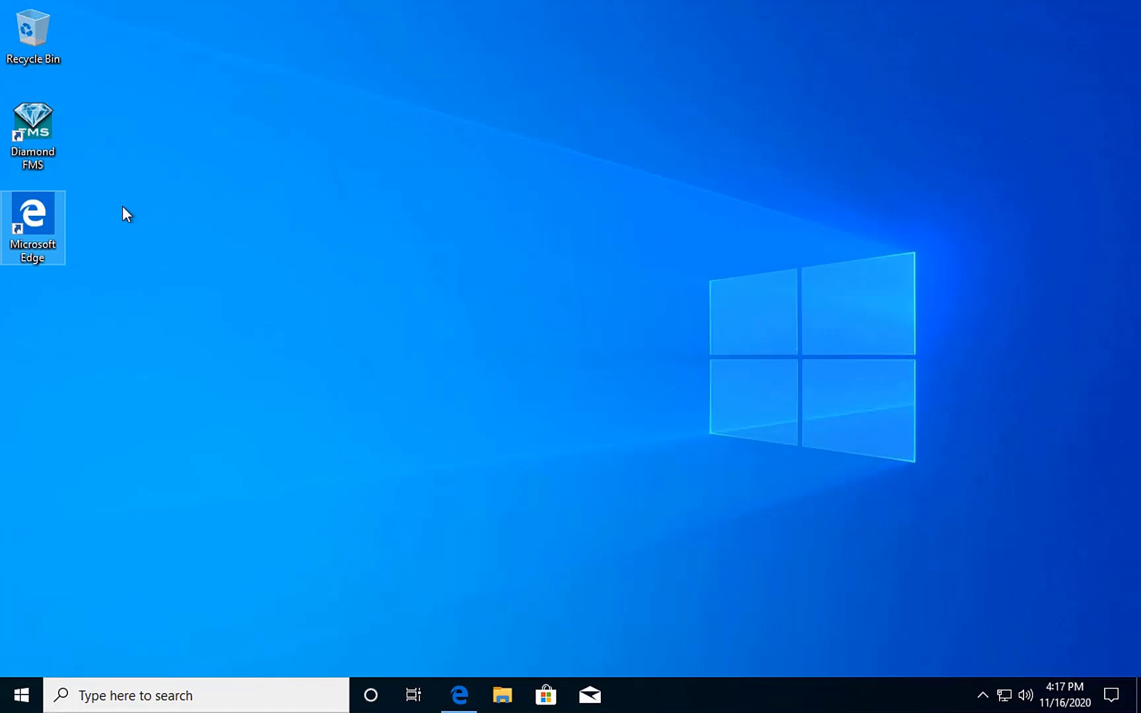
Launch Diamond FMS and activate it with the Diamond FMS Free license key copied from the website dashboard
click(27, 138)
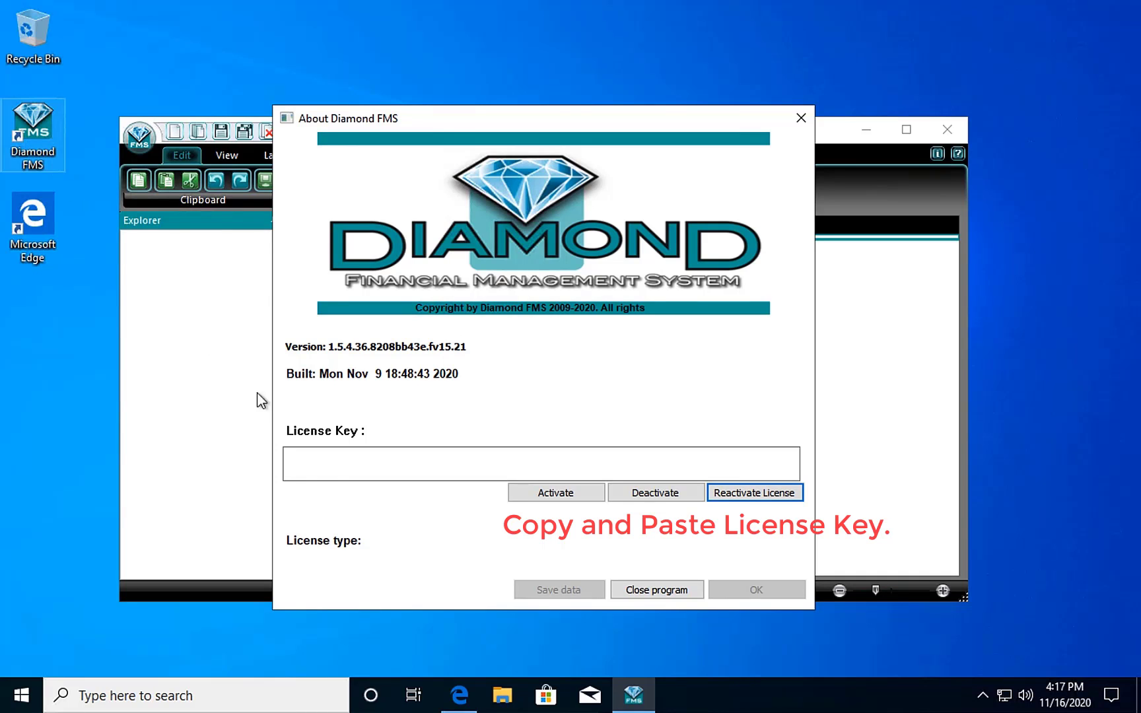
click(459, 693)
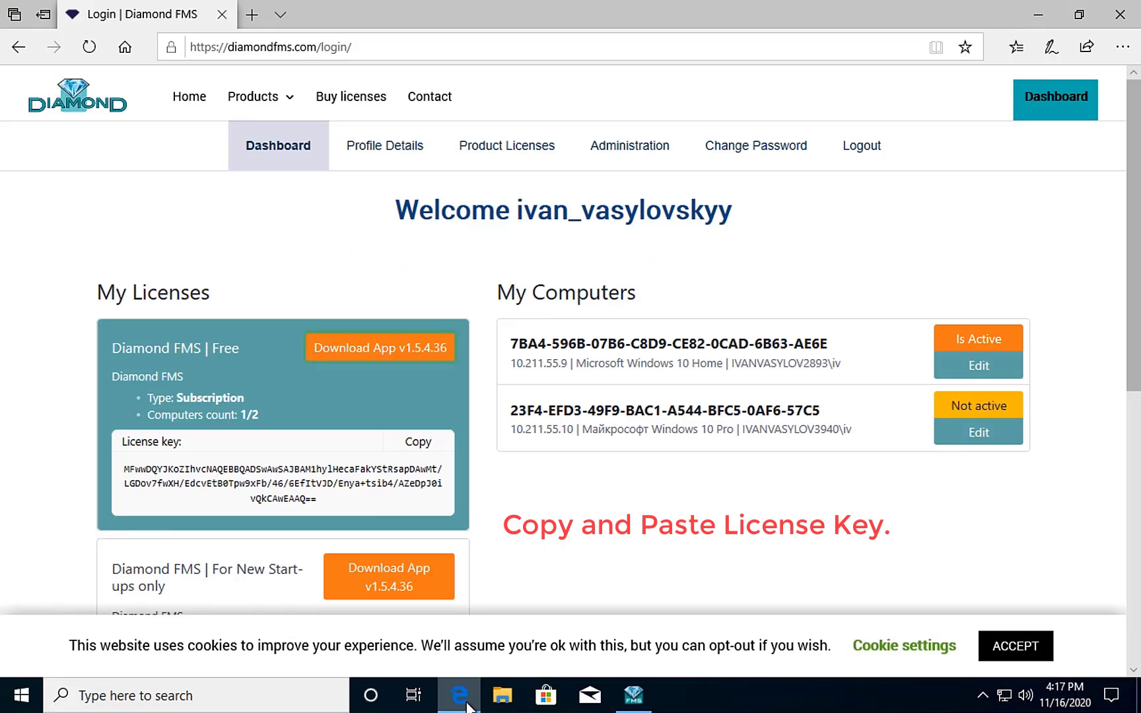
click(418, 442)
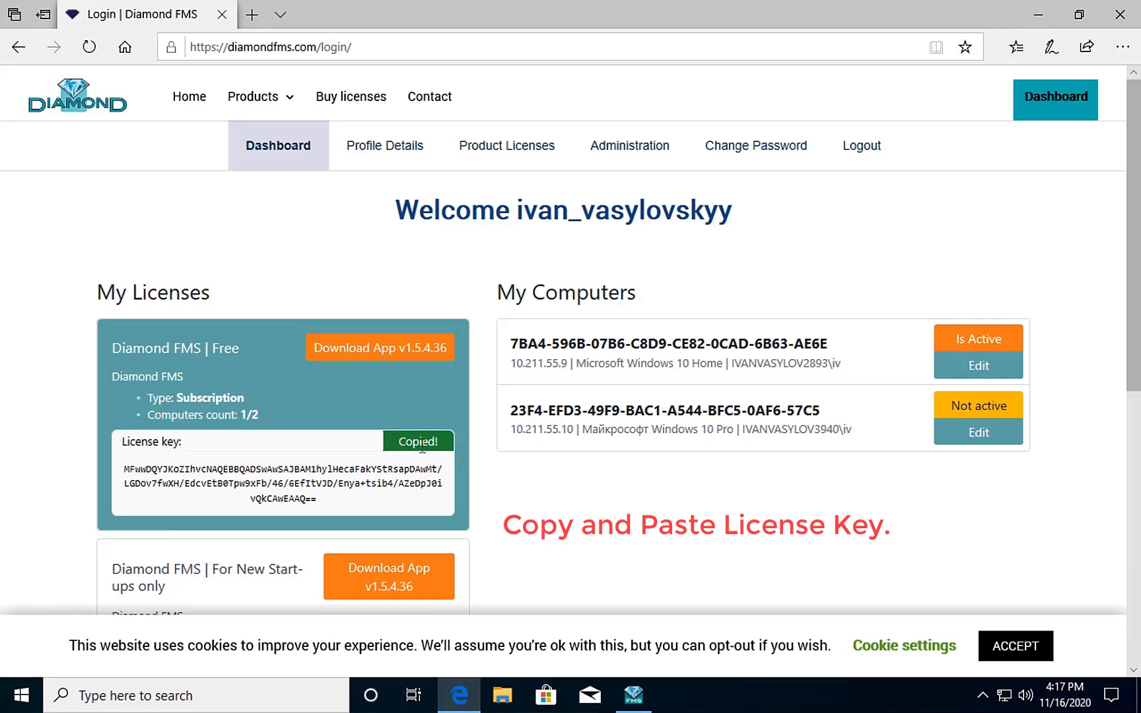
click(633, 695)
click(407, 454)
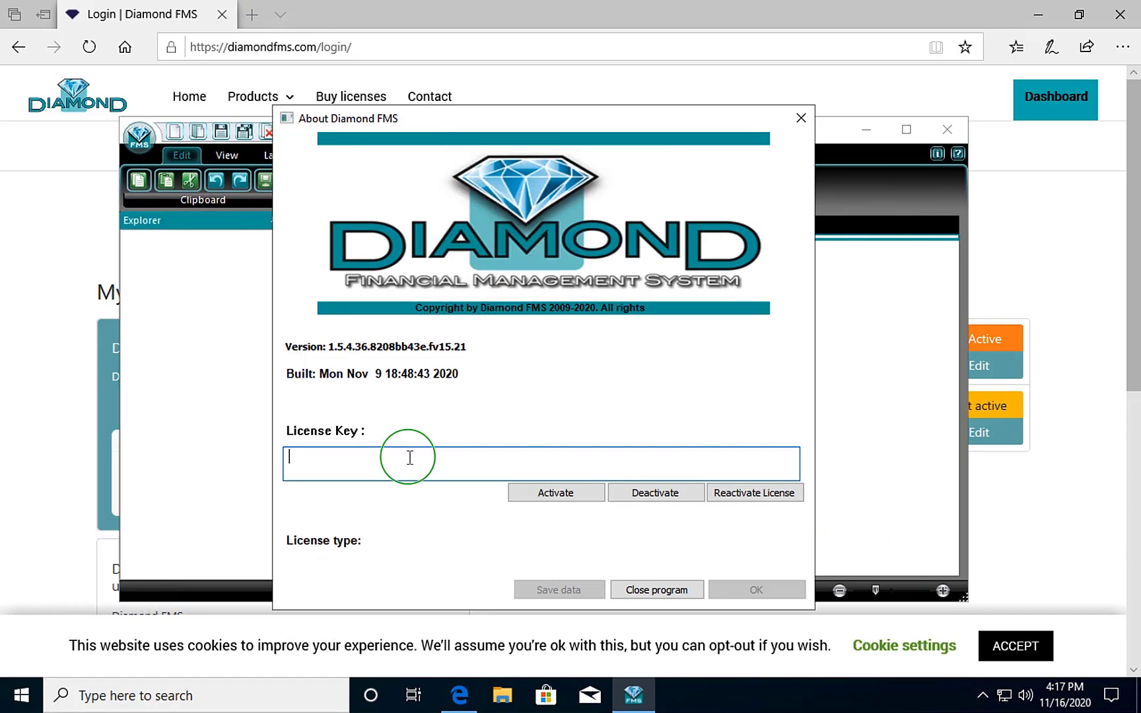
right_click(408, 454)
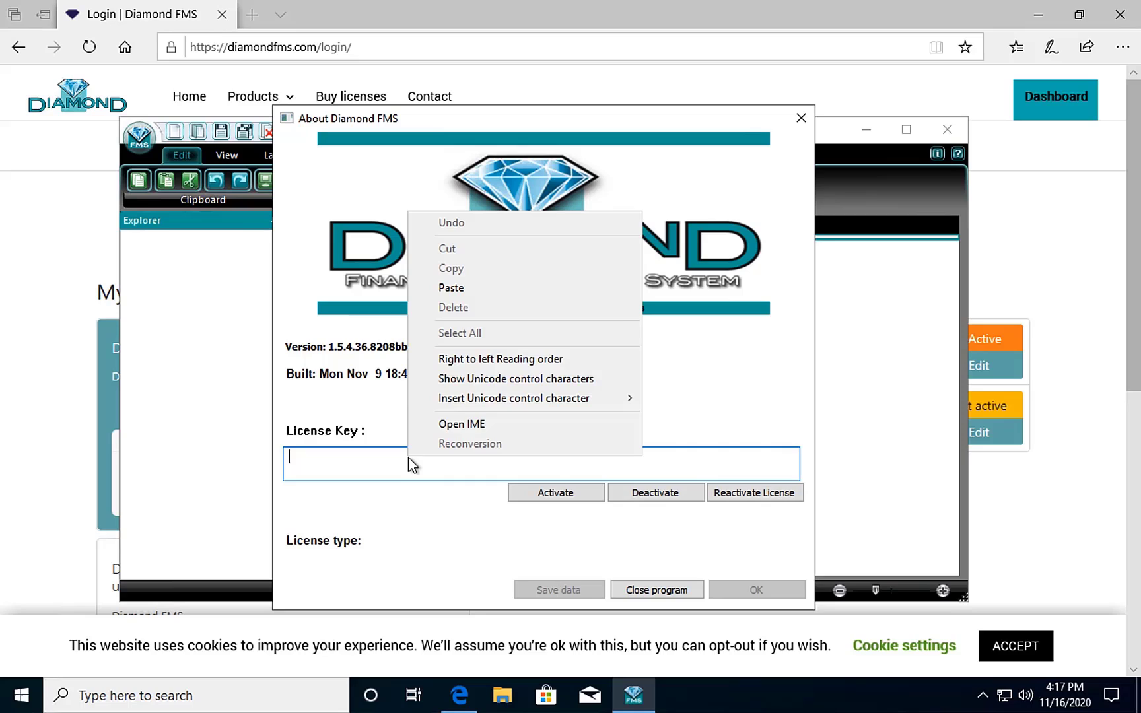
click(462, 288)
click(554, 499)
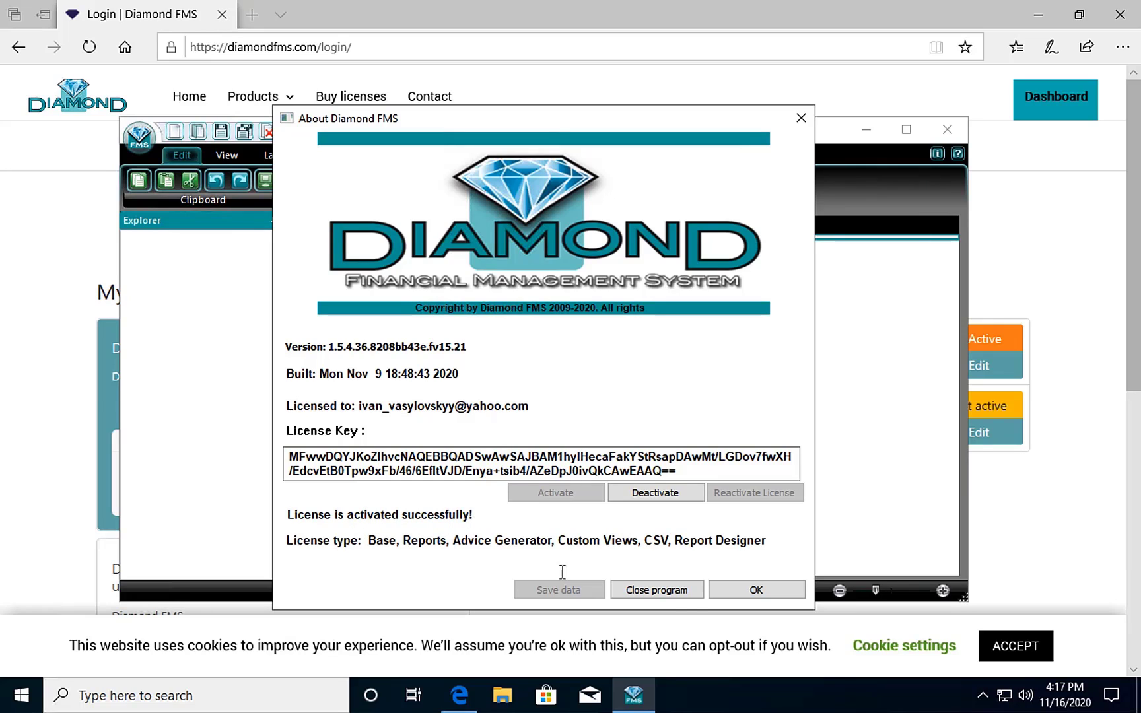
click(727, 591)
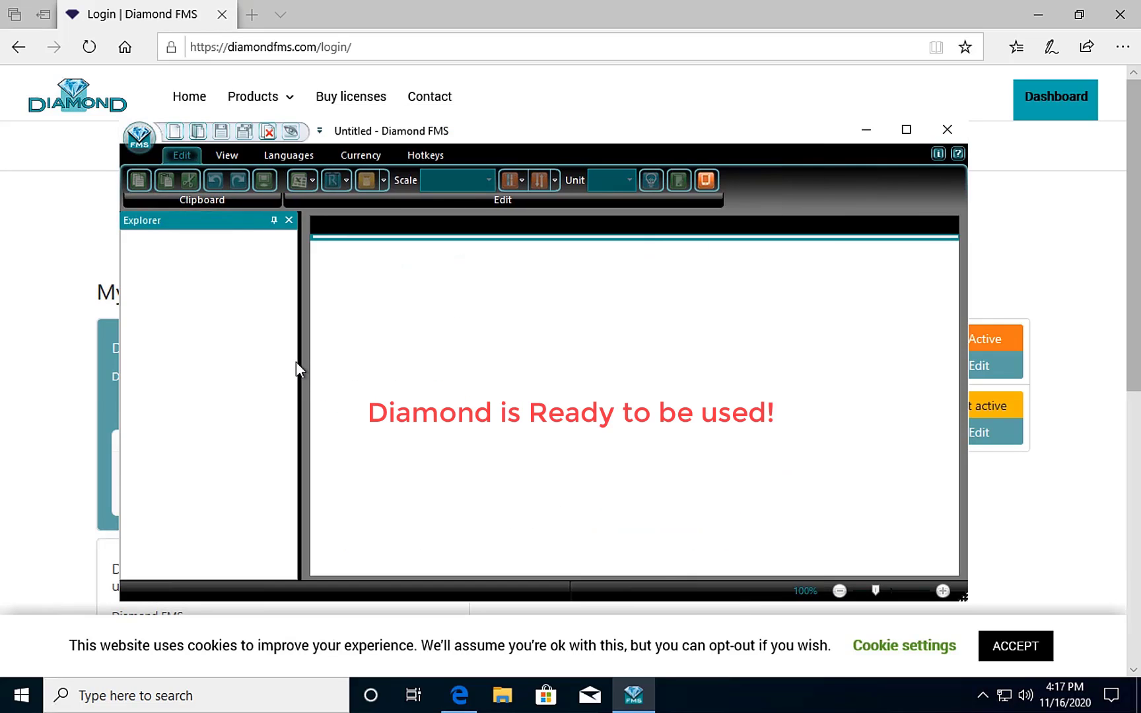